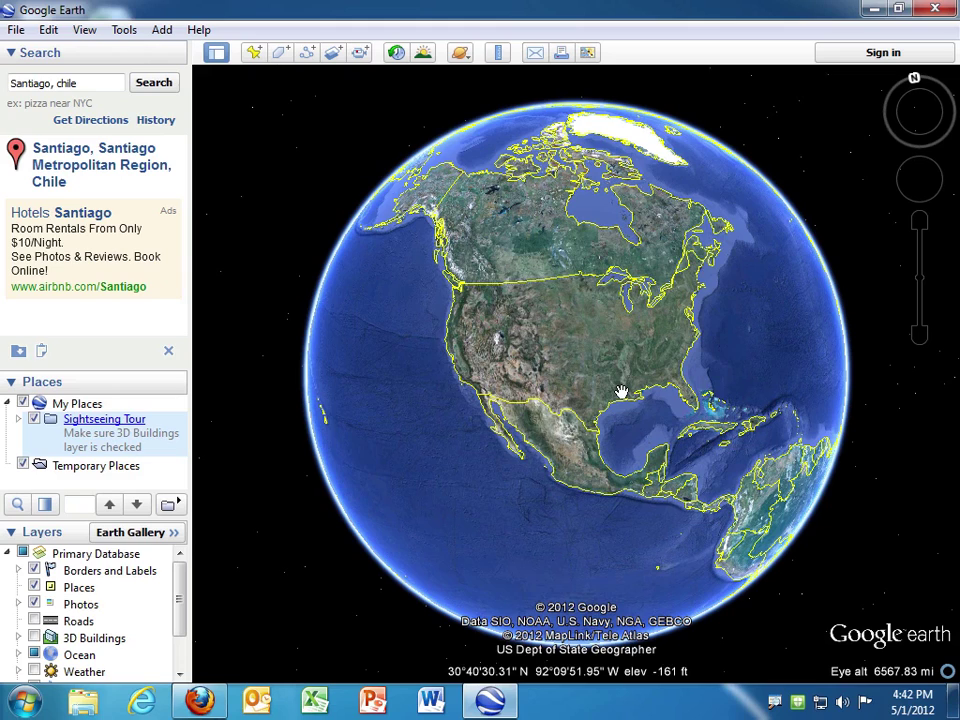
Bring up the Add submenu from My Places' right-click menu.
{"action": "left_click", "coordinate": [77, 405]}
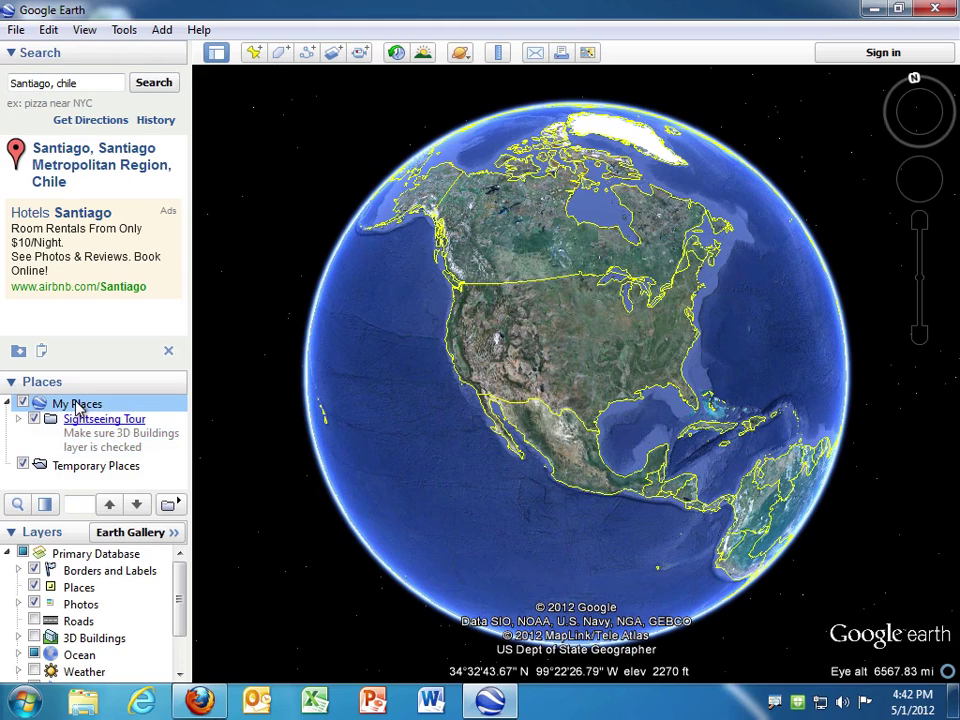
{"action": "right_click", "coordinate": [73, 410]}
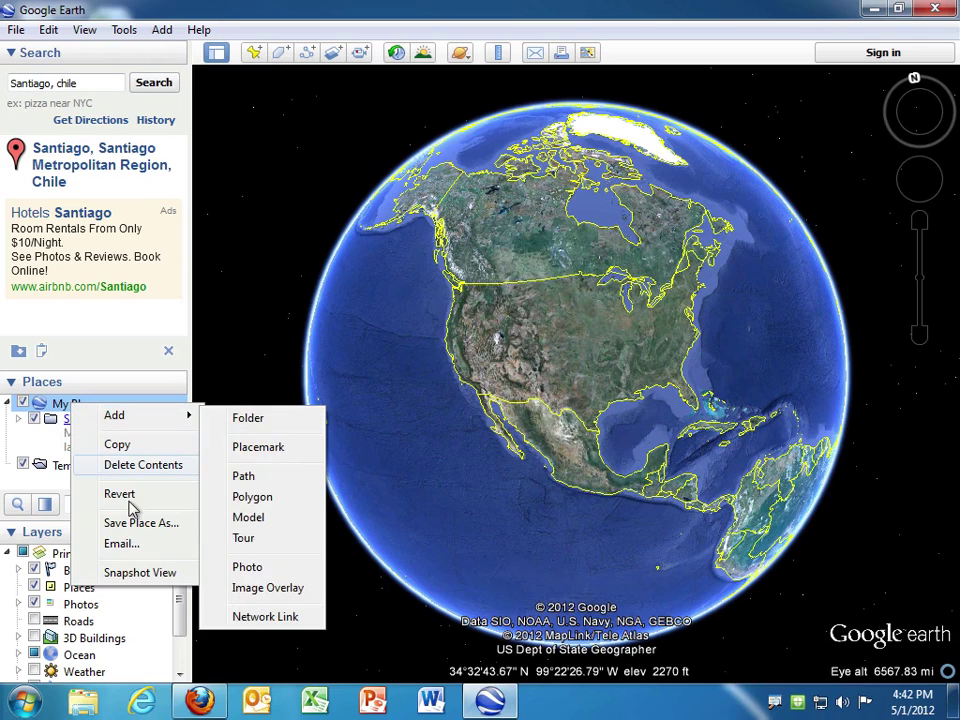
{"action": "mouse_move", "coordinate": [133, 425]}
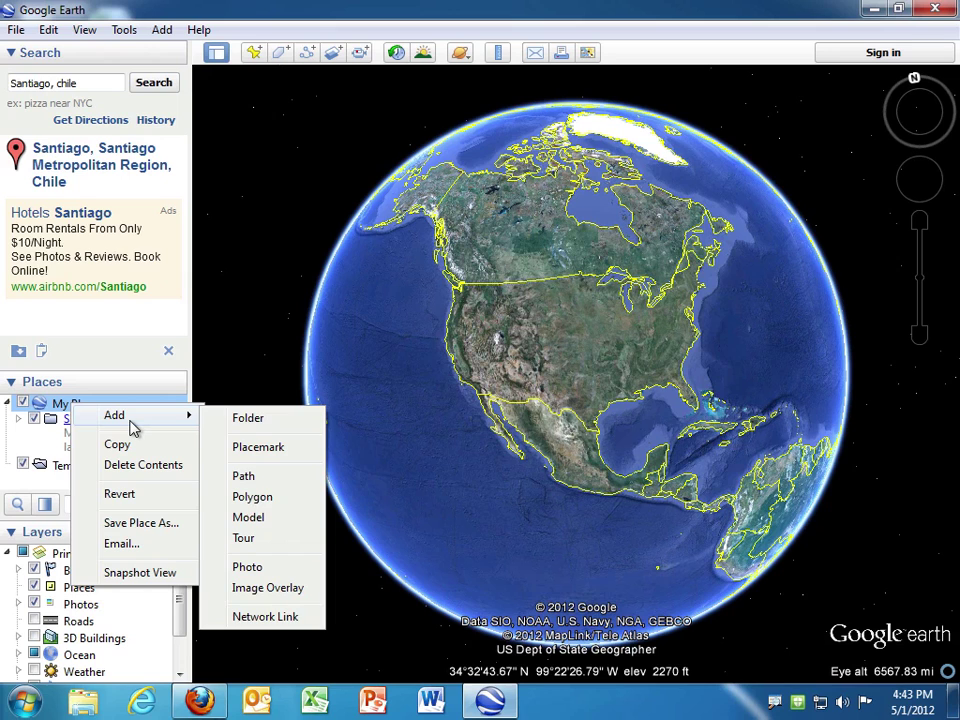
Create a folder named 'Places I Want to Visit' under My Places.
{"action": "left_click", "coordinate": [240, 424]}
{"action": "left_click_drag", "start_coordinate": [141, 21], "coordinate": [273, 86]}
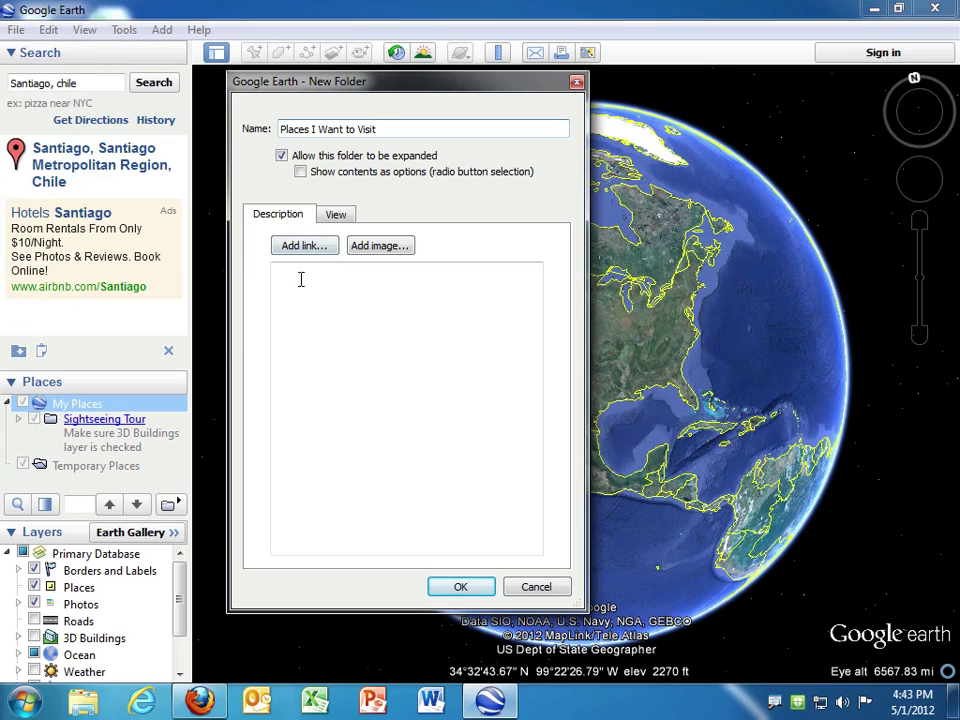
{"action": "left_click", "coordinate": [303, 286]}
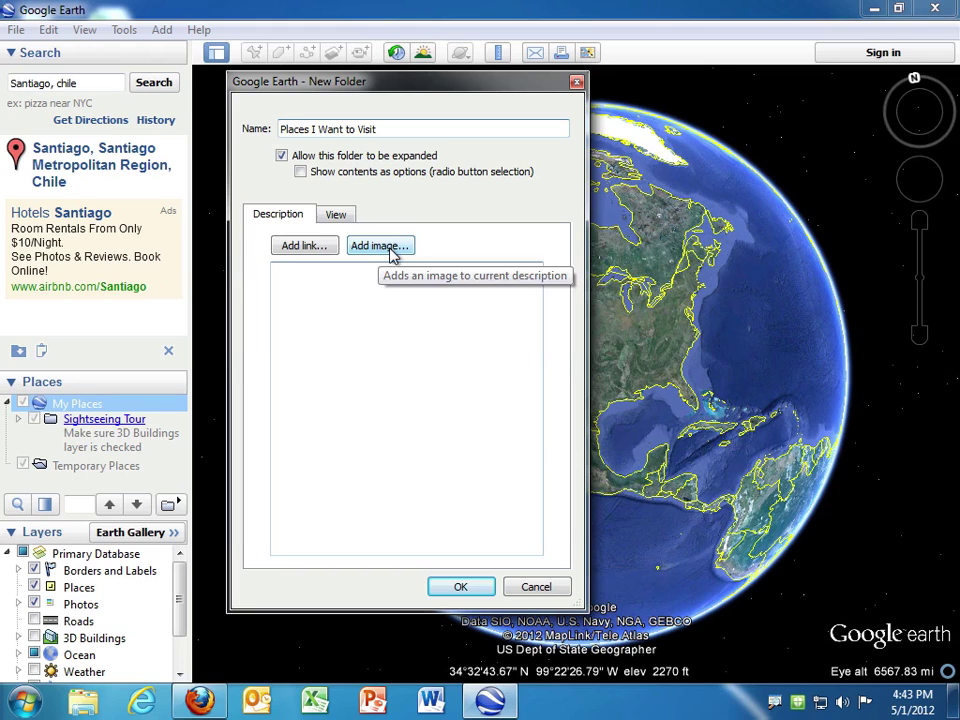
{"action": "left_click", "coordinate": [471, 592]}
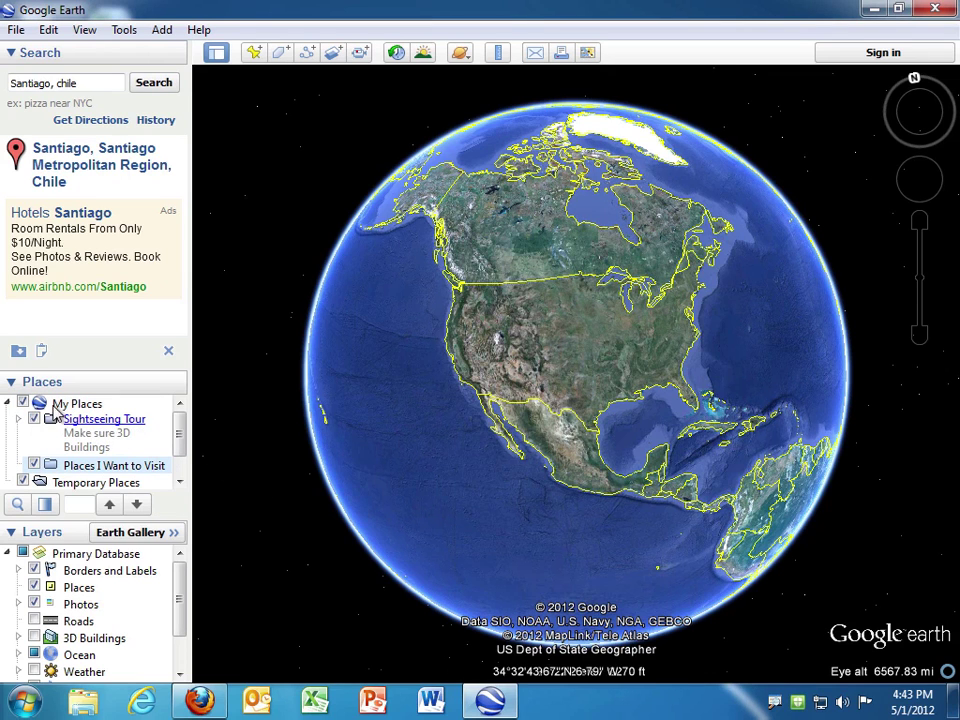
With the new folder selected, search 'Santiago, chile' to fly there.
{"action": "left_click", "coordinate": [80, 470]}
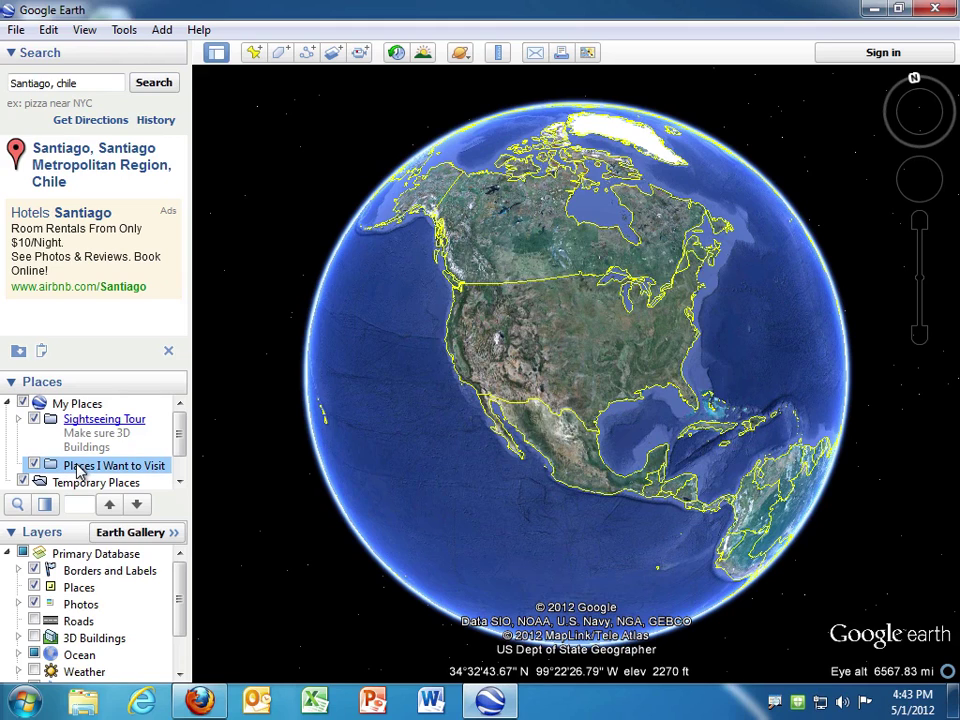
{"action": "left_click", "coordinate": [95, 83]}
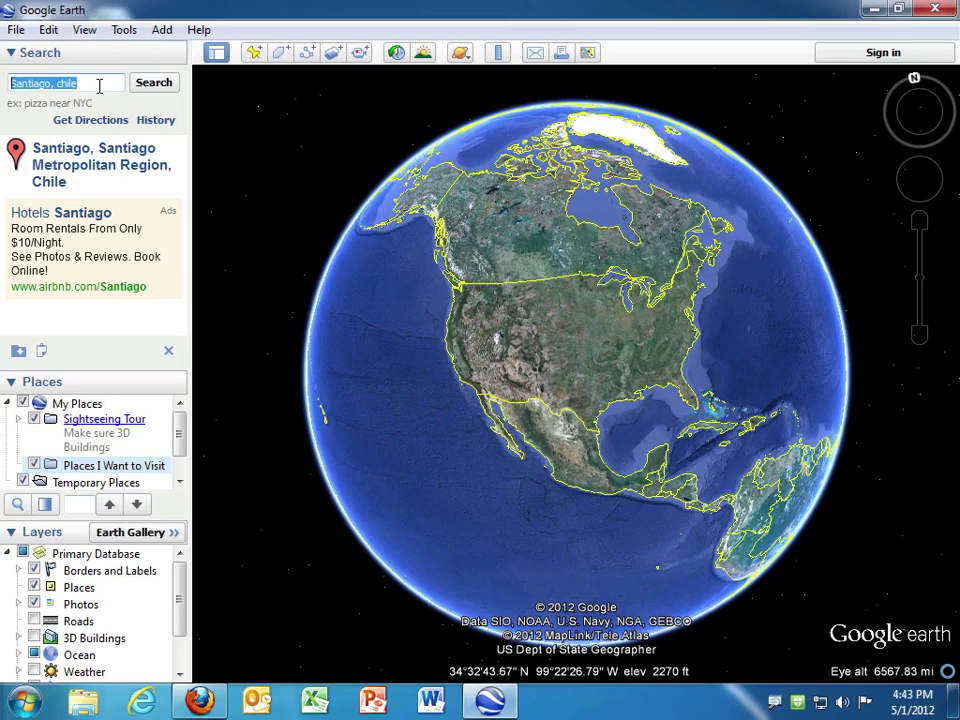
{"action": "key", "text": "Return"}
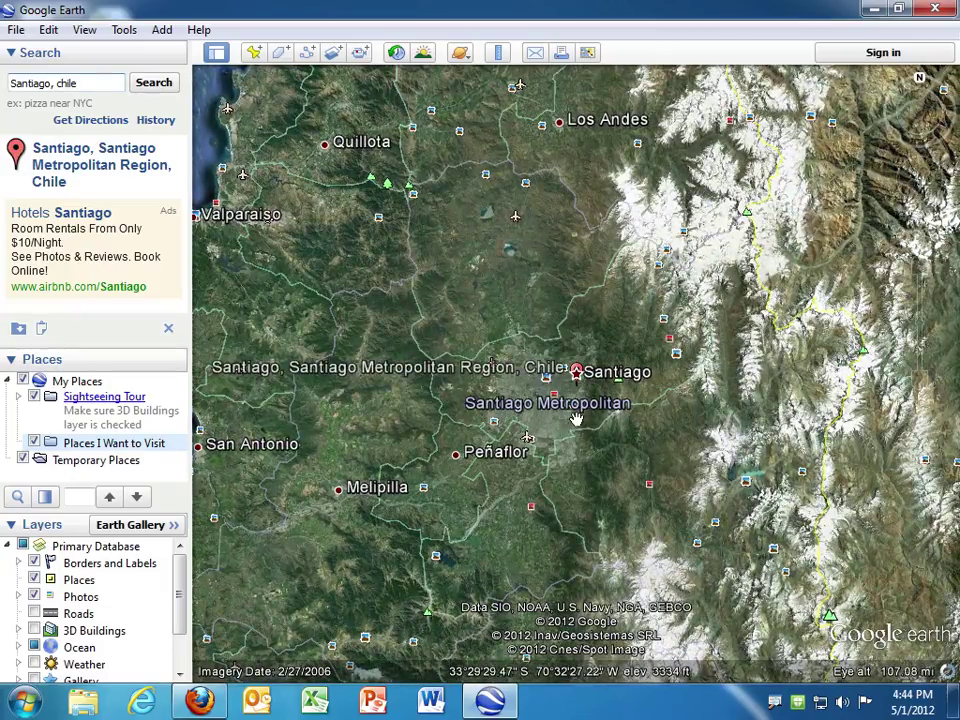
Zoom in and centre the view on the large park in central Santiago.
{"action": "scroll", "coordinate": [578, 420], "scroll_direction": "up", "scroll_amount": 5}
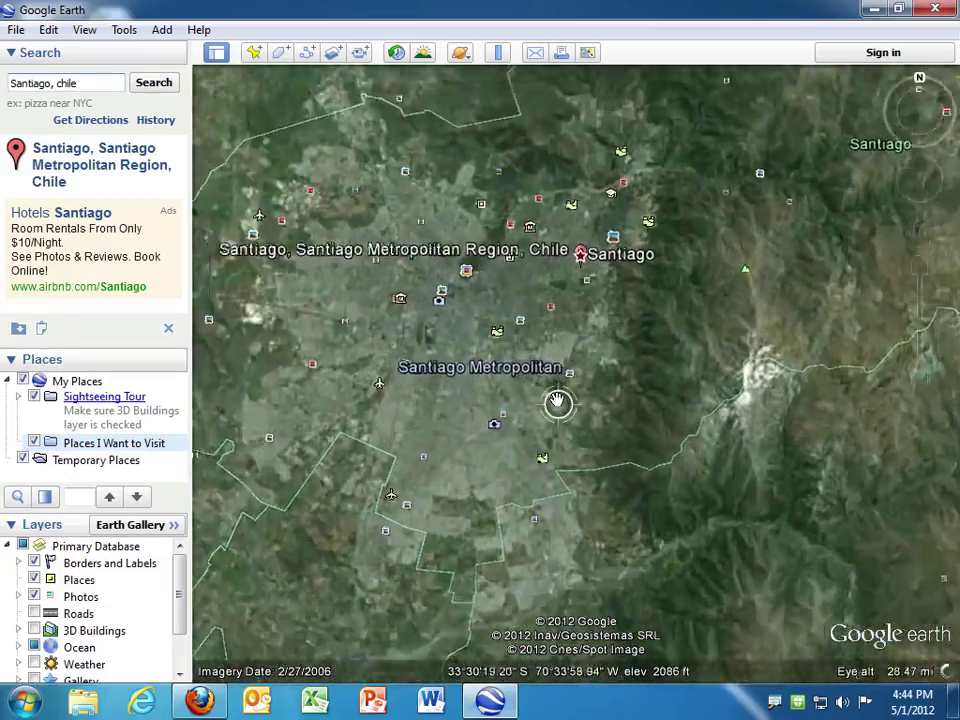
{"action": "scroll", "coordinate": [566, 354], "scroll_direction": "up", "scroll_amount": 3}
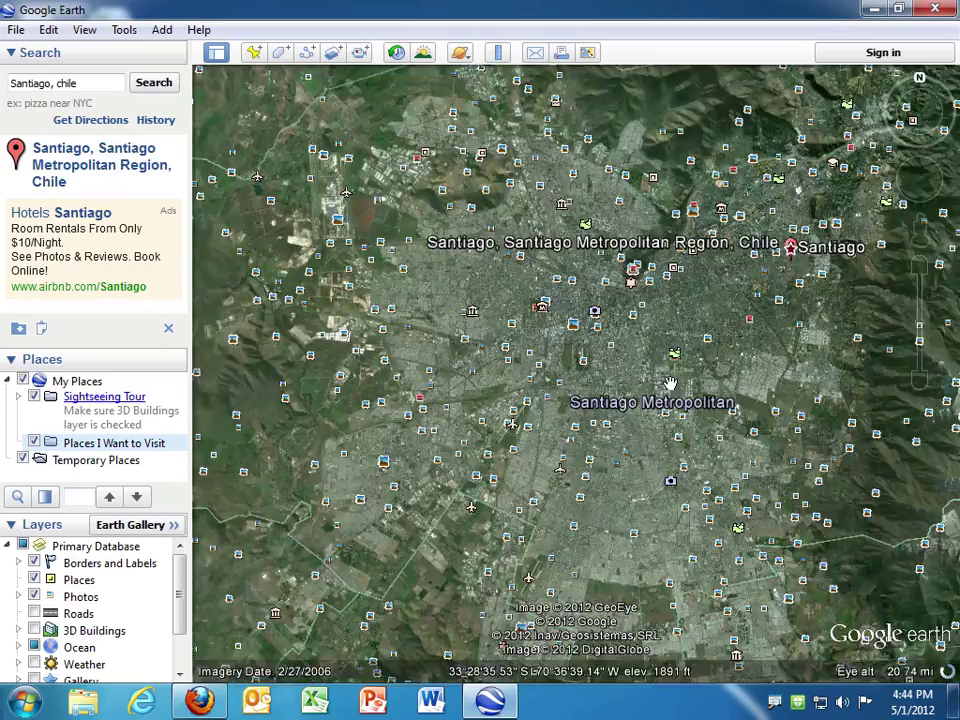
{"action": "scroll", "coordinate": [606, 365], "scroll_direction": "down", "scroll_amount": 5}
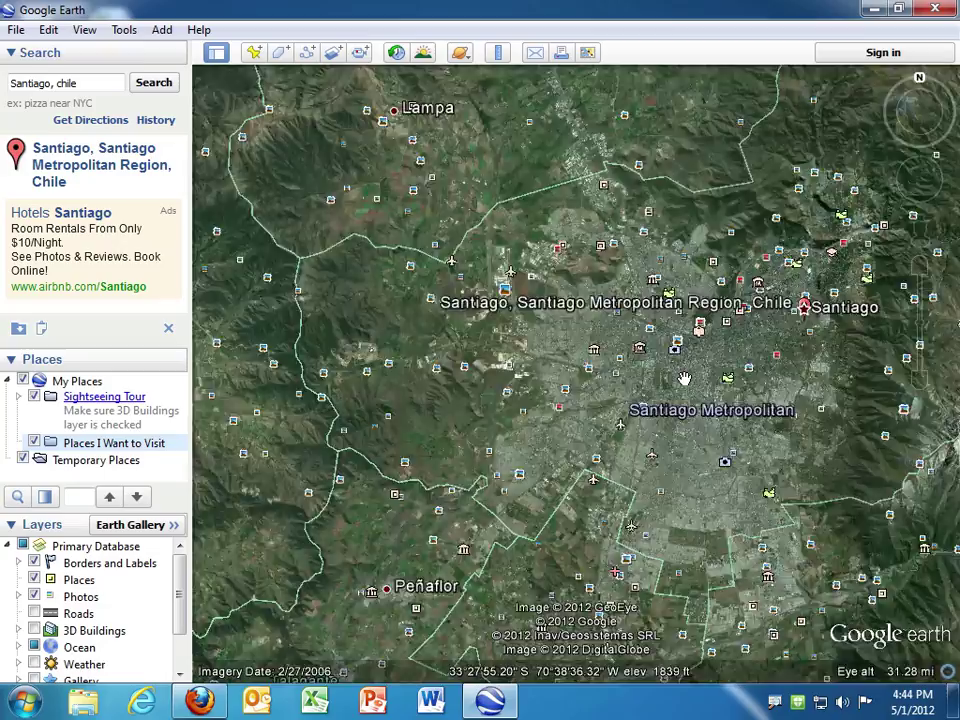
{"action": "scroll", "coordinate": [684, 378], "scroll_direction": "up", "scroll_amount": 10}
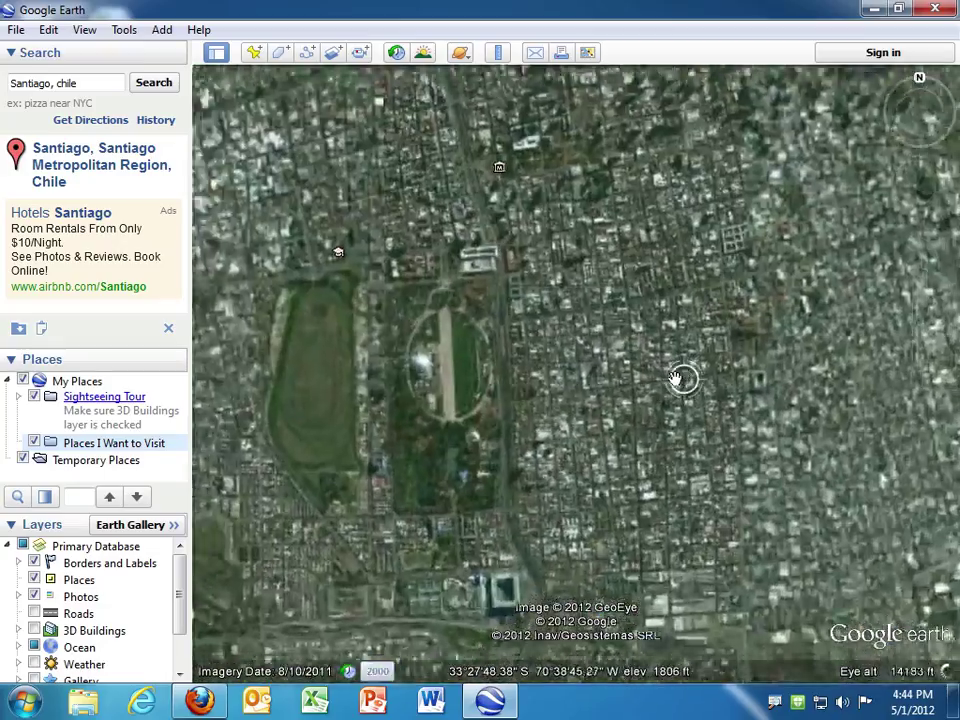
{"action": "left_click_drag", "start_coordinate": [684, 378], "coordinate": [810, 344]}
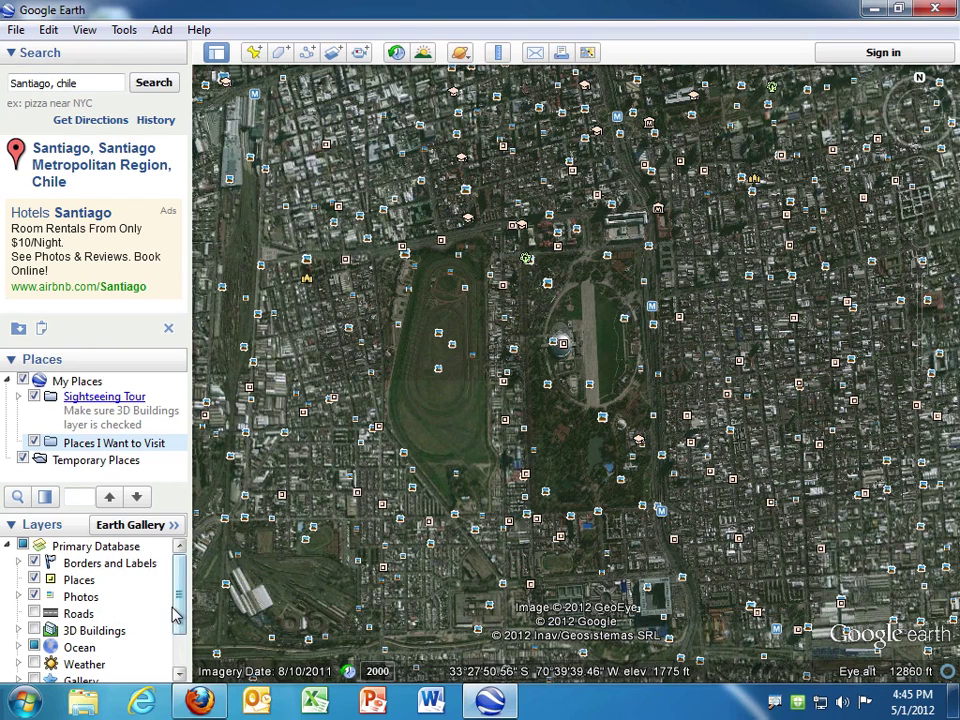
Turn off the Photos and Places layers so only satellite imagery remains.
{"action": "left_click_drag", "start_coordinate": [178, 615], "coordinate": [176, 648]}
{"action": "scroll", "coordinate": [164, 615], "scroll_direction": "up", "scroll_amount": 1}
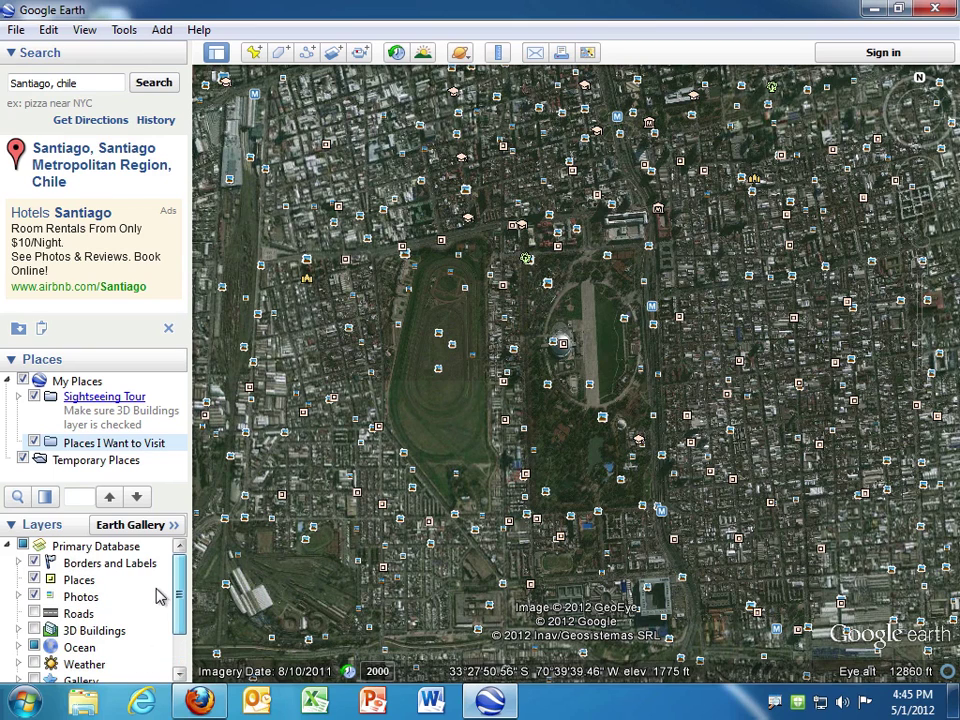
{"action": "left_click", "coordinate": [33, 597]}
{"action": "key", "text": "Up"}
{"action": "key", "text": "Up"}
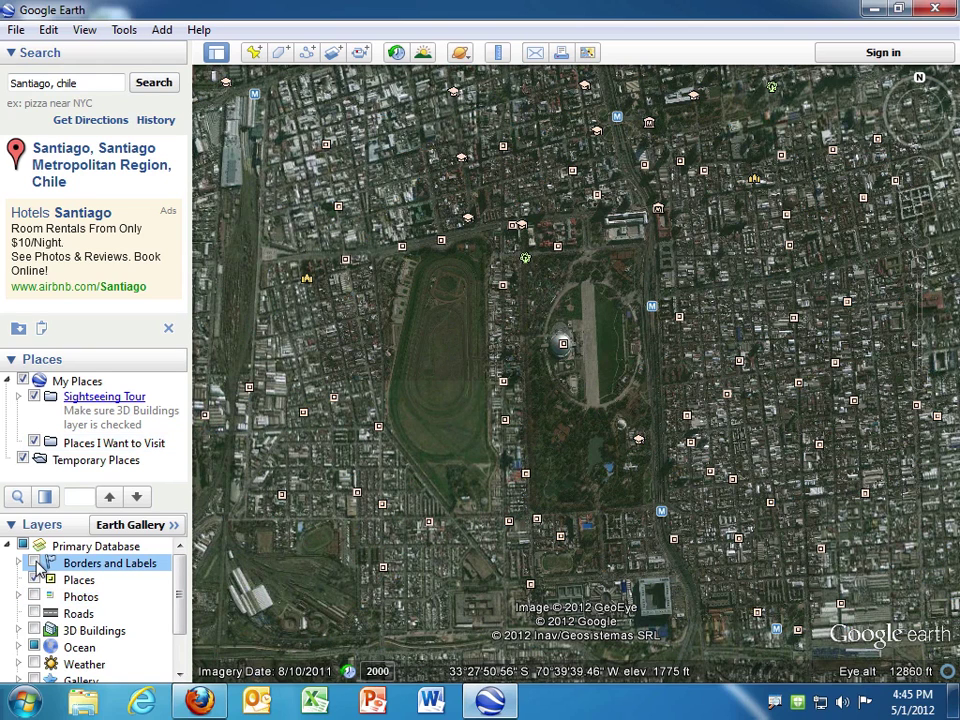
{"action": "left_click", "coordinate": [34, 580]}
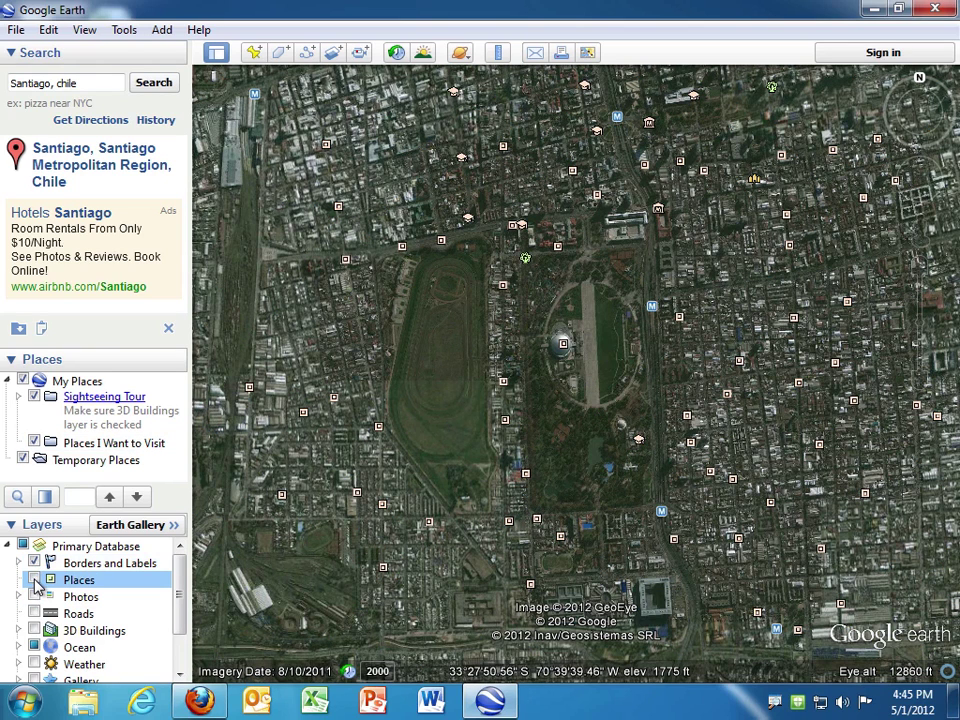
{"action": "left_click", "coordinate": [34, 580]}
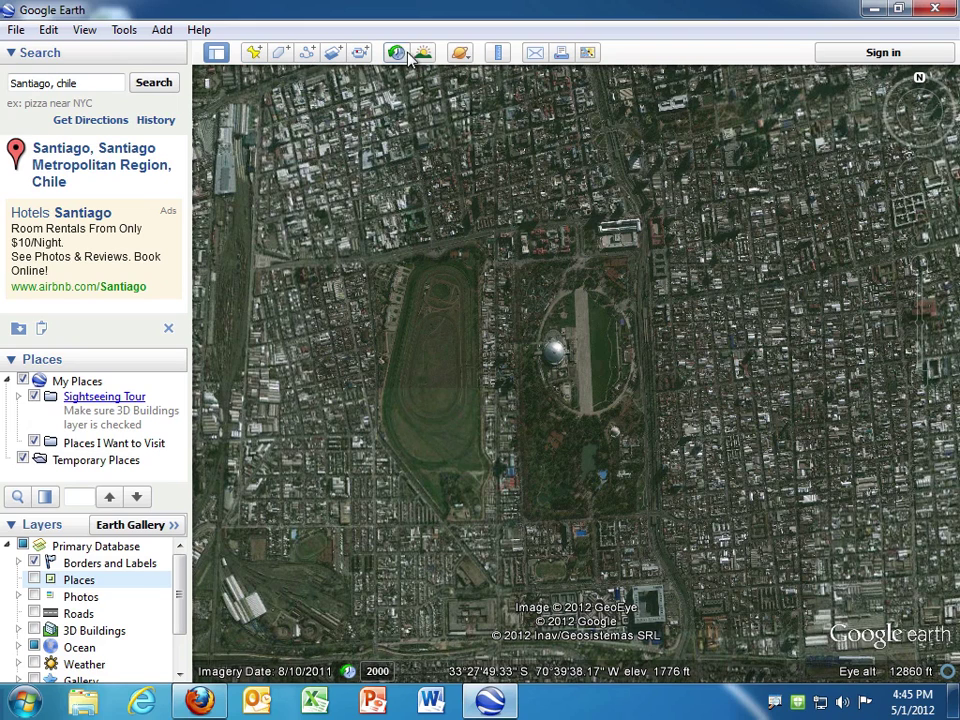
Drop a new placemark pin just northeast of Santiago's central park and save it.
{"action": "left_click", "coordinate": [253, 55]}
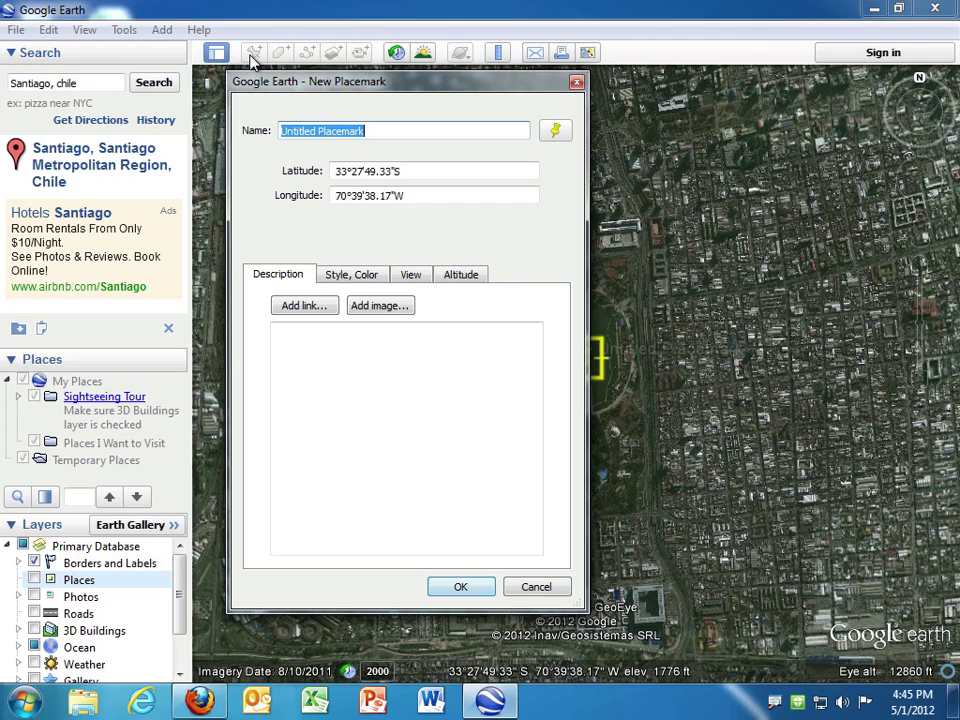
{"action": "left_click_drag", "start_coordinate": [483, 93], "coordinate": [369, 101]}
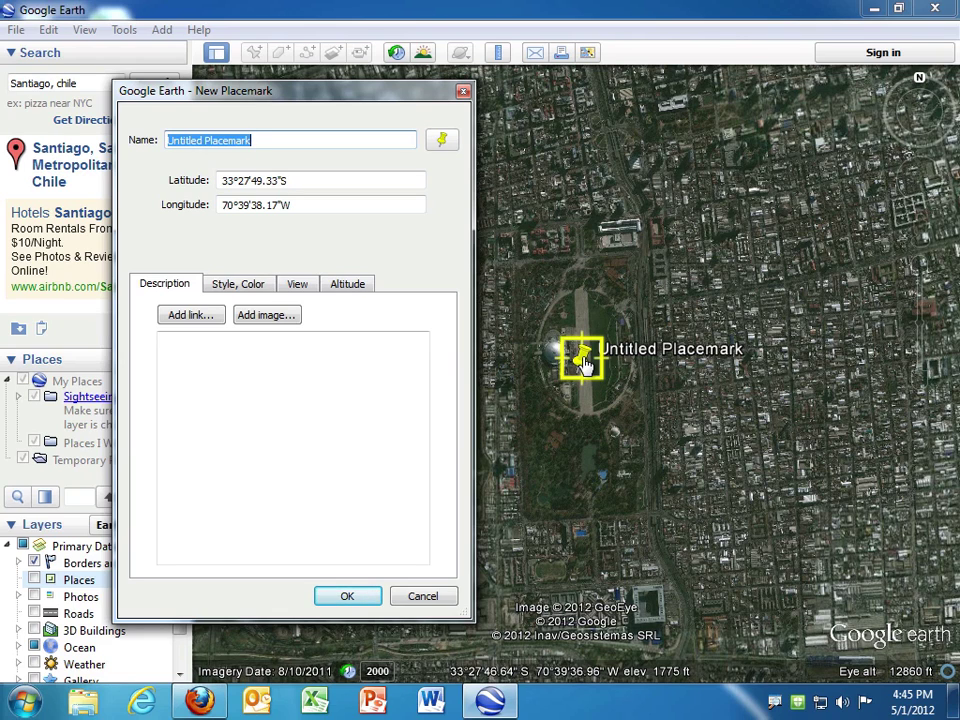
{"action": "left_click_drag", "start_coordinate": [582, 364], "coordinate": [680, 283]}
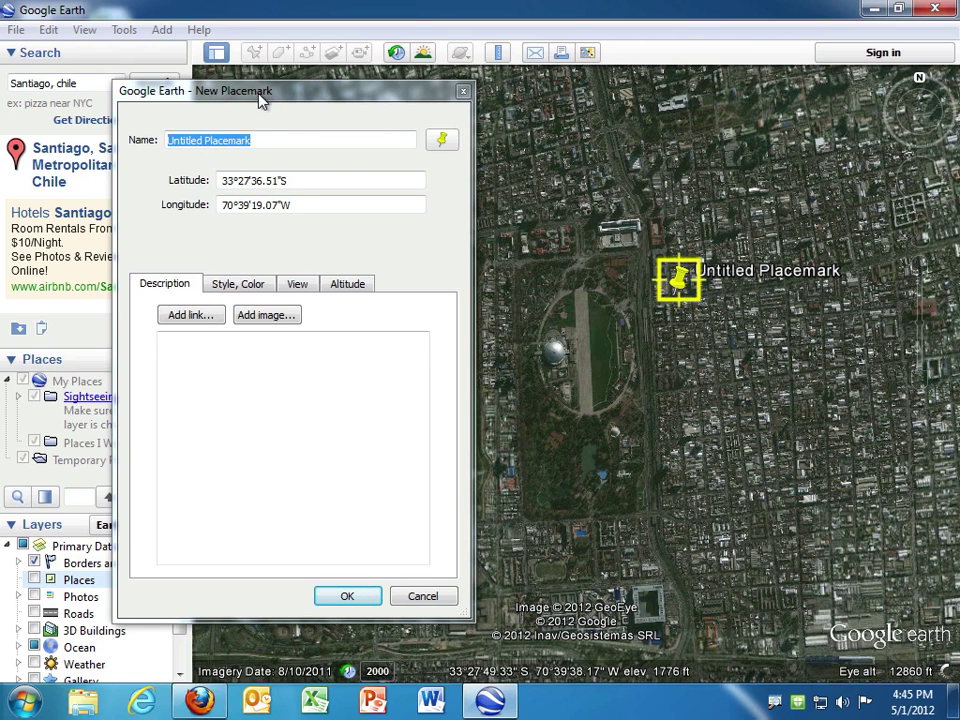
{"action": "left_click_drag", "start_coordinate": [213, 96], "coordinate": [265, 111]}
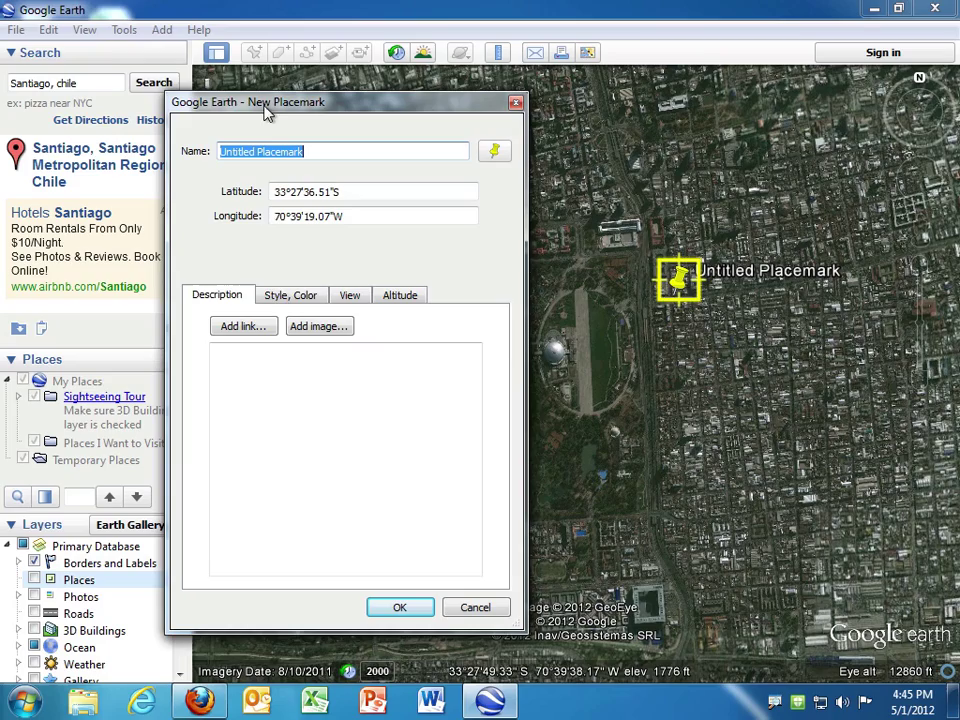
{"action": "left_click", "coordinate": [394, 612]}
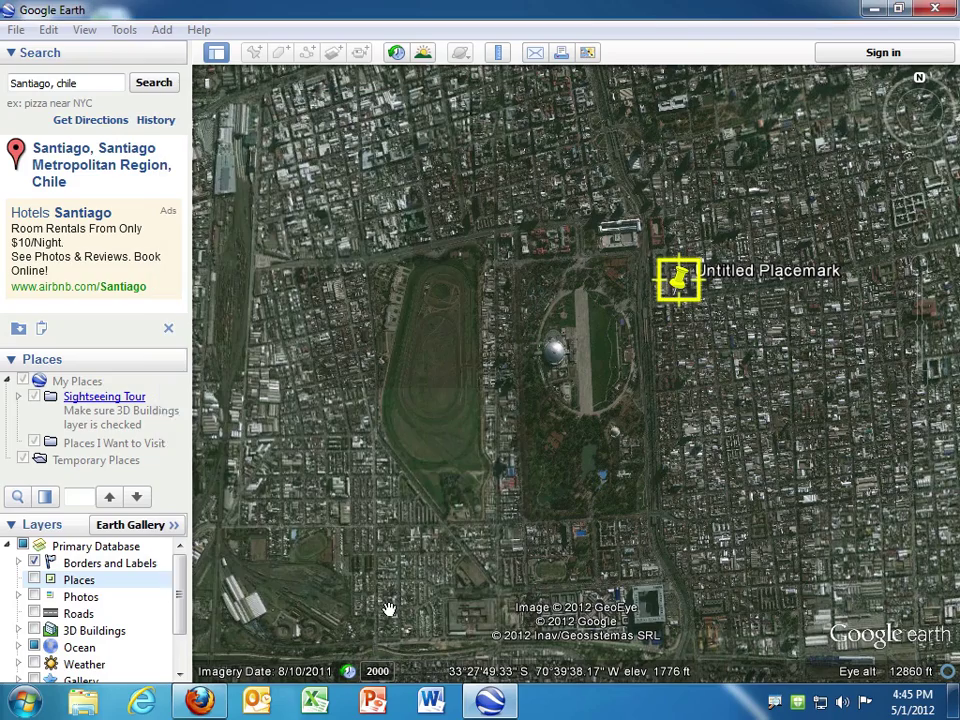
{"action": "left_click_drag", "start_coordinate": [660, 294], "coordinate": [638, 317]}
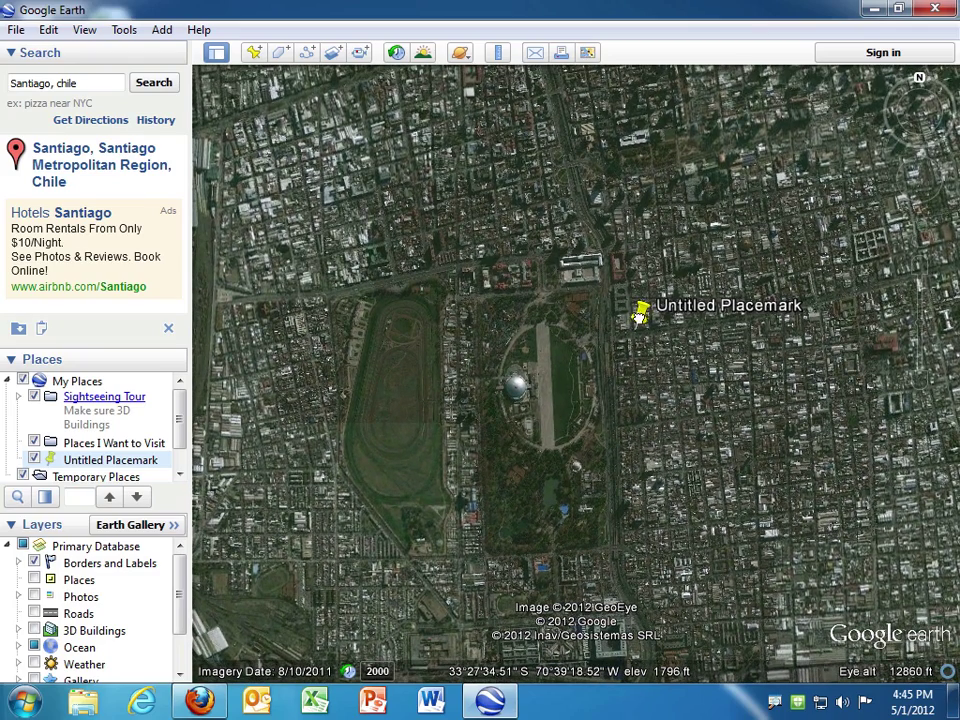
Open the placemark's properties and name it 'Santiago, Chile'.
{"action": "right_click", "coordinate": [638, 314]}
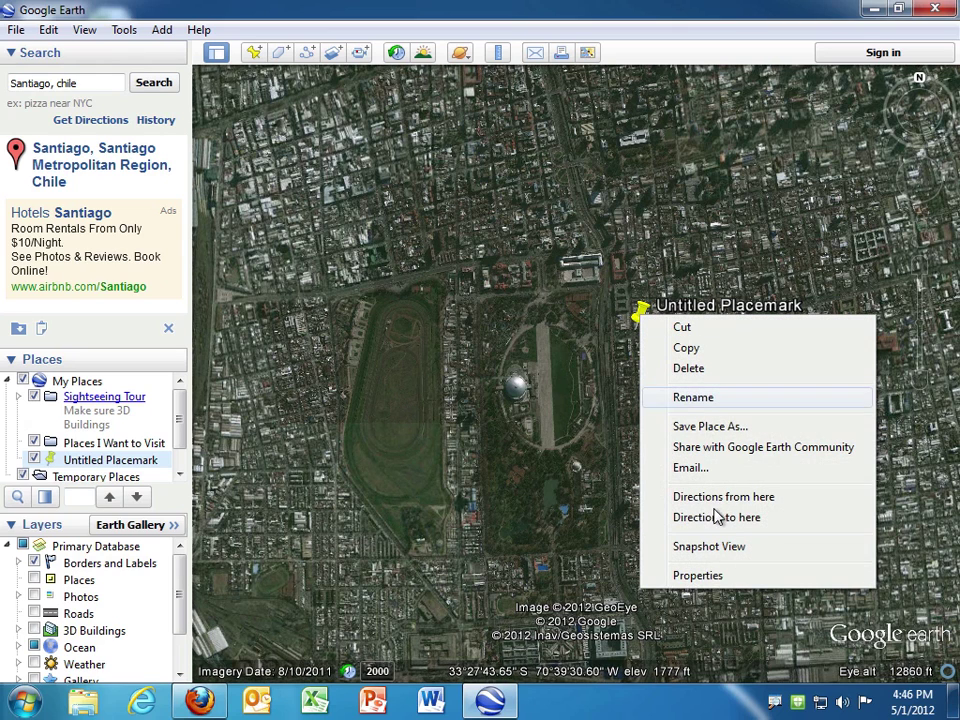
{"action": "left_click", "coordinate": [697, 576]}
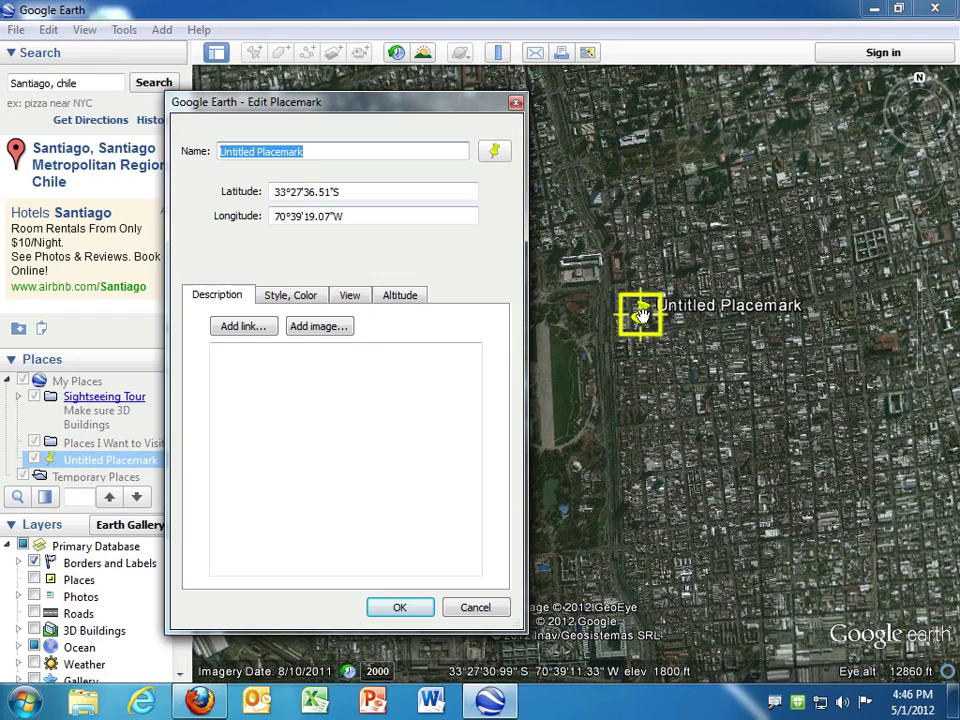
{"action": "mouse_move", "coordinate": [643, 315]}
{"action": "left_mouse_down"}
{"action": "mouse_move", "coordinate": [697, 328]}
{"action": "mouse_move", "coordinate": [790, 283]}
{"action": "mouse_move", "coordinate": [654, 298]}
{"action": "mouse_move", "coordinate": [646, 320]}
{"action": "mouse_move", "coordinate": [641, 314]}
{"action": "left_mouse_up"}
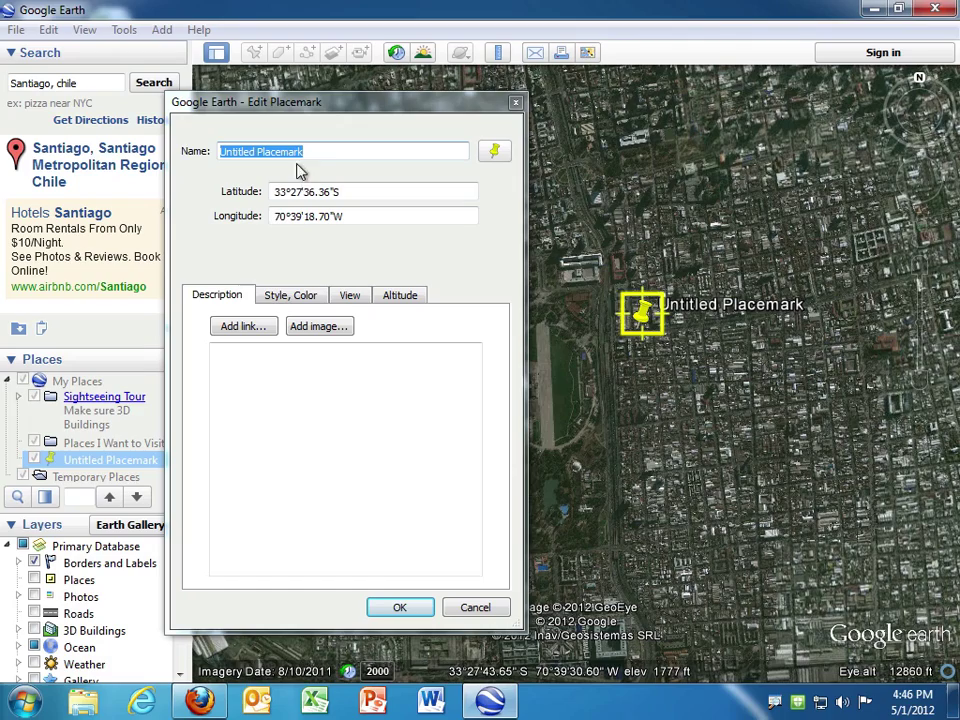
{"action": "type", "text": "Santiago, Chile"}
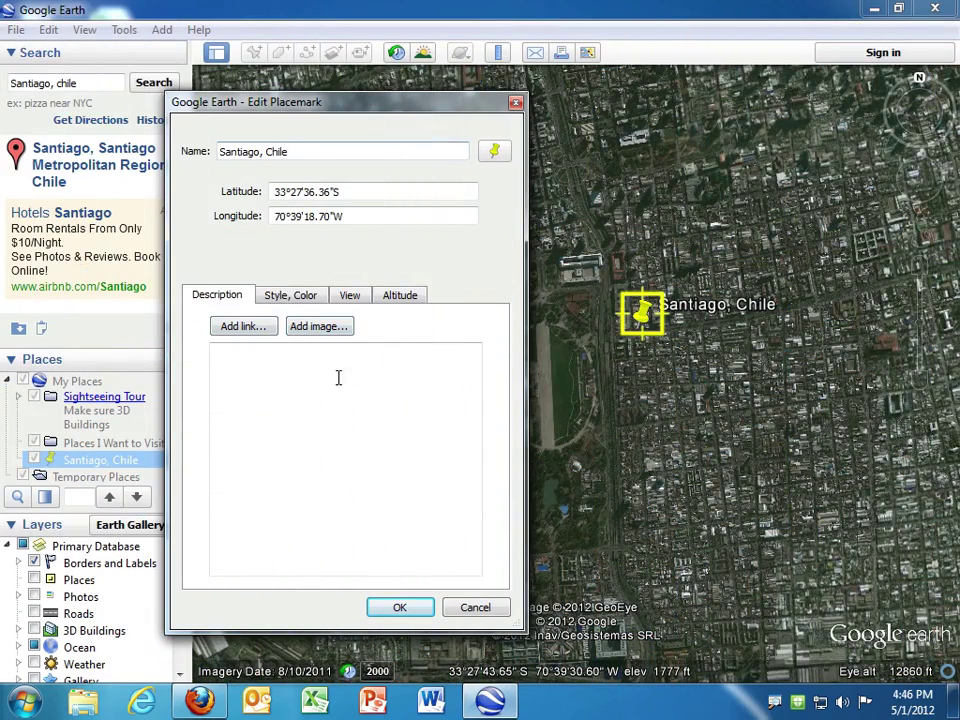
Give it the description 'I would love to visit the capital of Chile.'.
{"action": "left_click", "coordinate": [271, 366]}
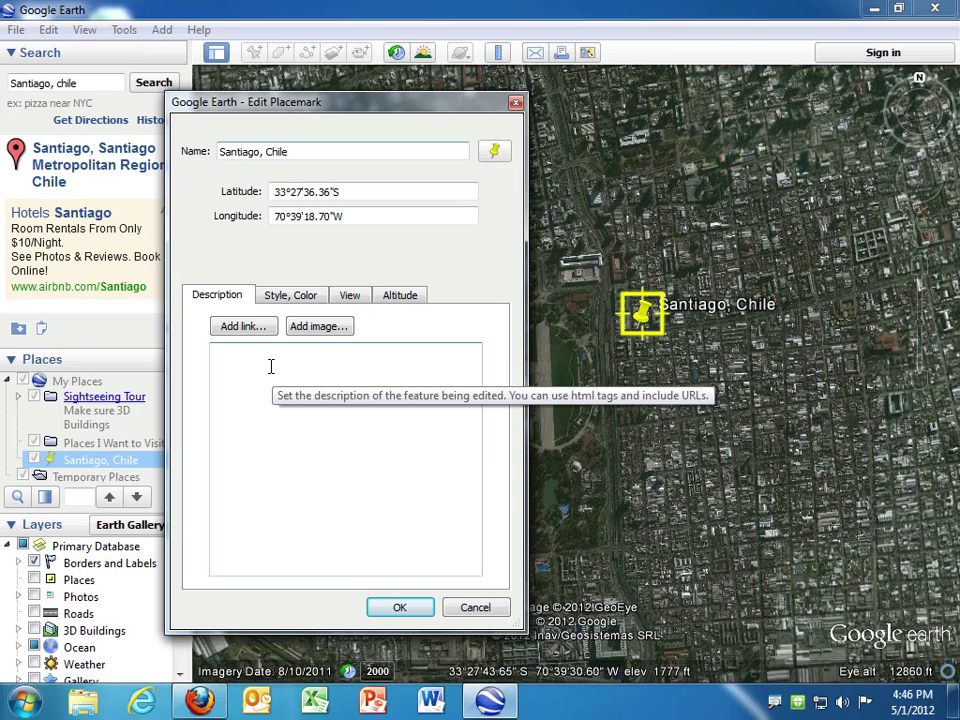
{"action": "type", "text": "I"}
{"action": "type", "text": "wou"}
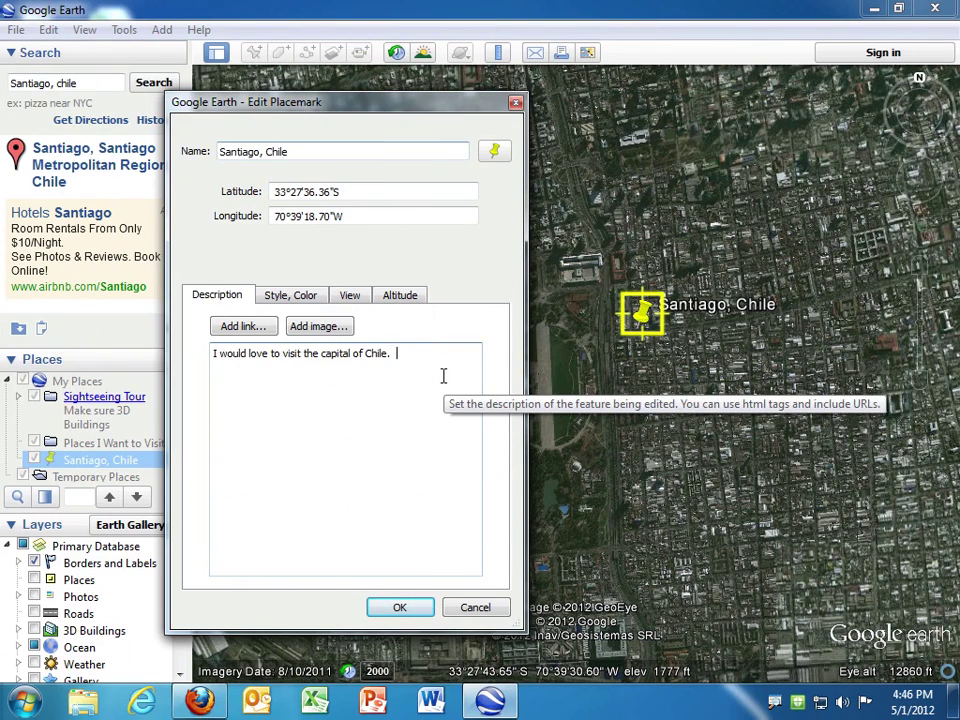
{"action": "left_click", "coordinate": [239, 329]}
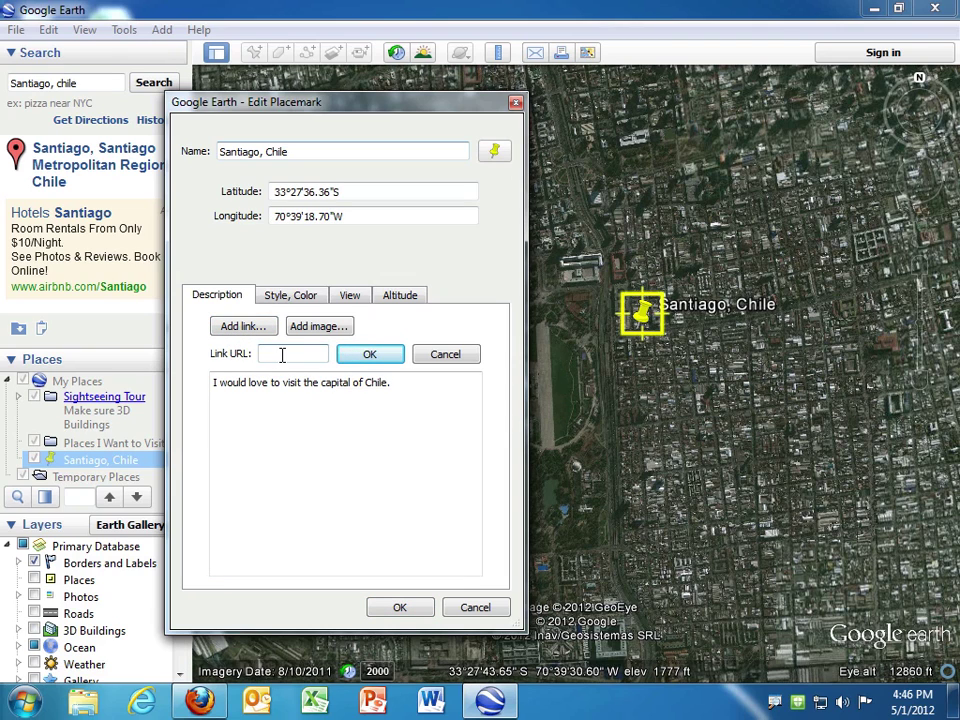
{"action": "type", "text": "http://www.santiagochile.com"}
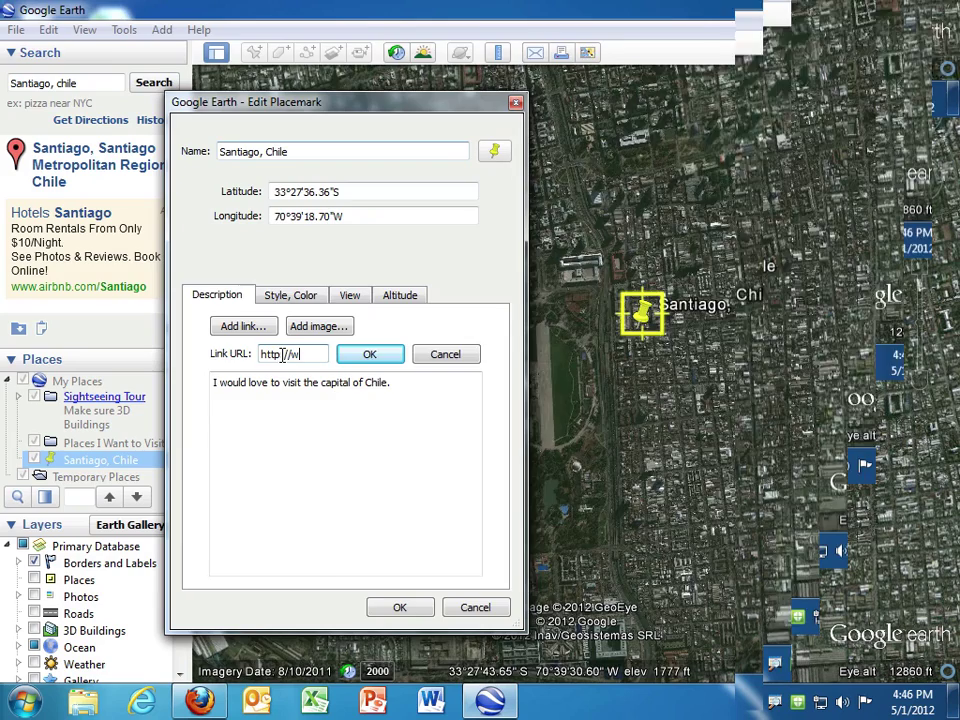
{"action": "left_click", "coordinate": [370, 357]}
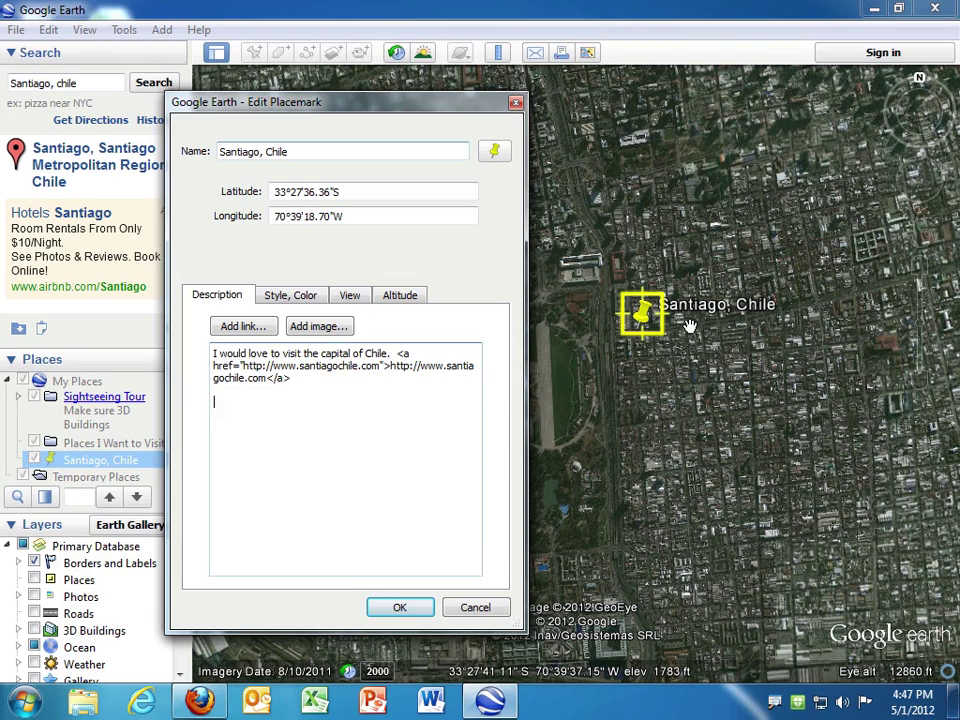
{"action": "left_click", "coordinate": [318, 327]}
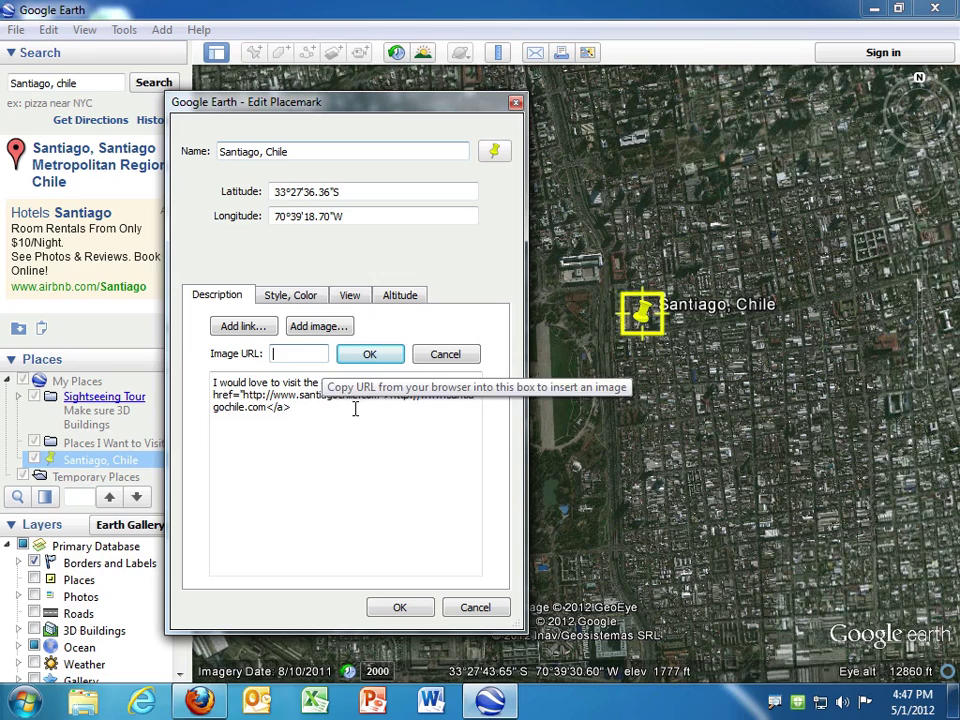
{"action": "mouse_move", "coordinate": [200, 699]}
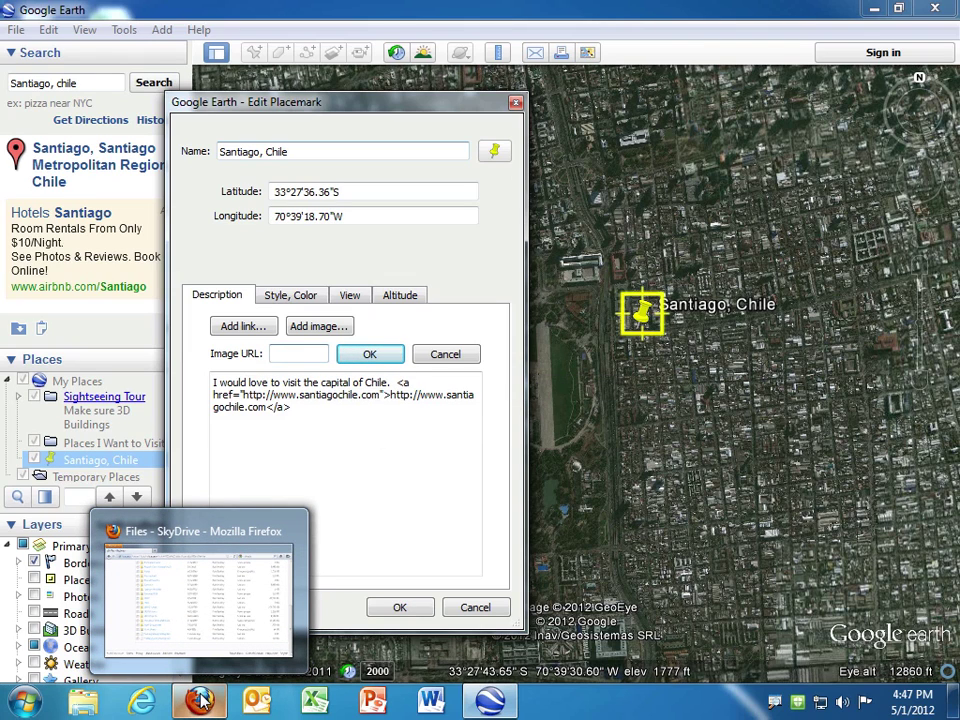
In Firefox, search Google Images for 'santiago chile'.
{"action": "left_click", "coordinate": [181, 41]}
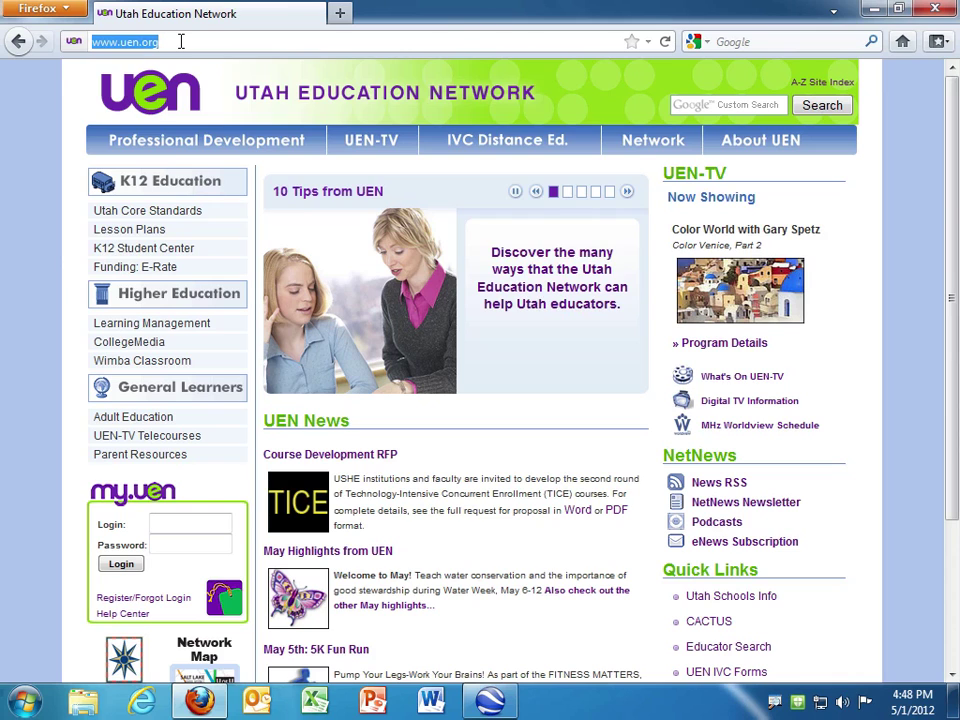
{"action": "type", "text": "google.com"}
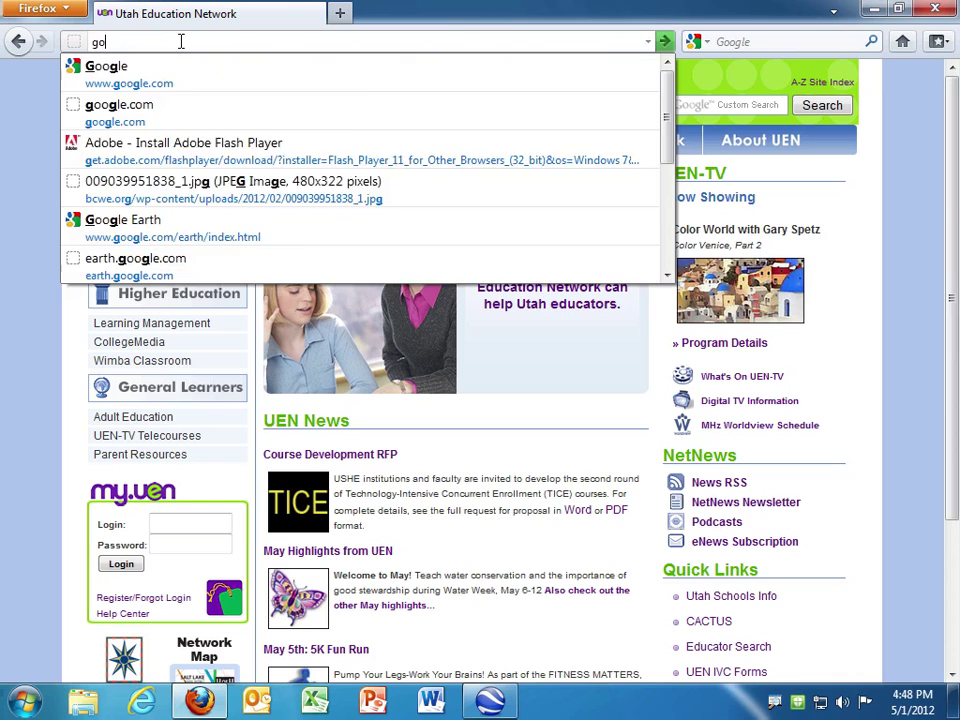
{"action": "key", "text": "Return"}
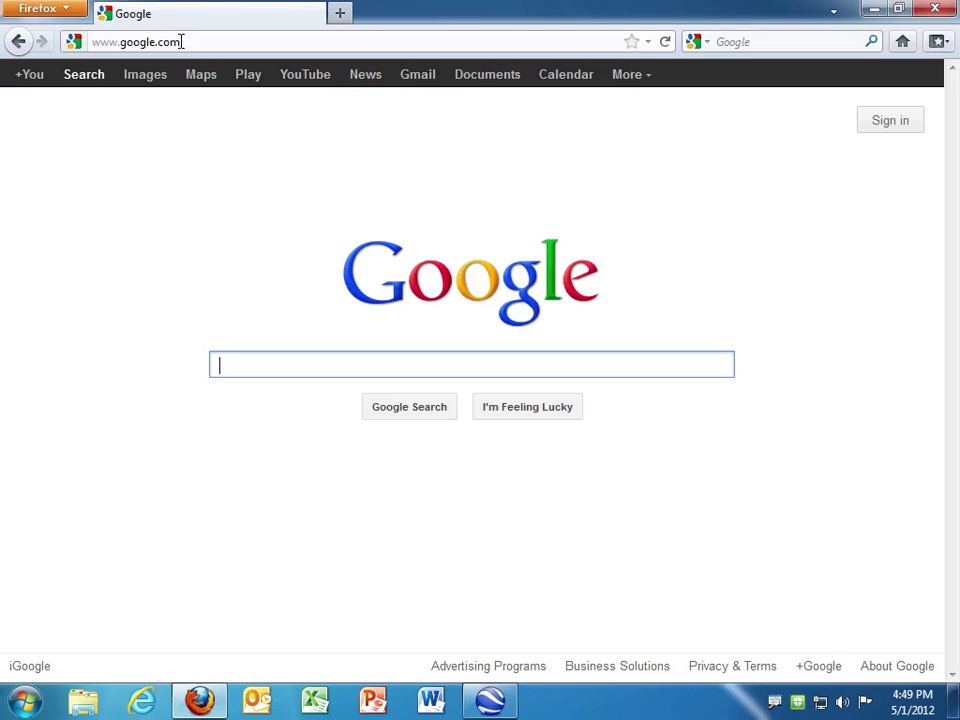
{"action": "left_click", "coordinate": [146, 75]}
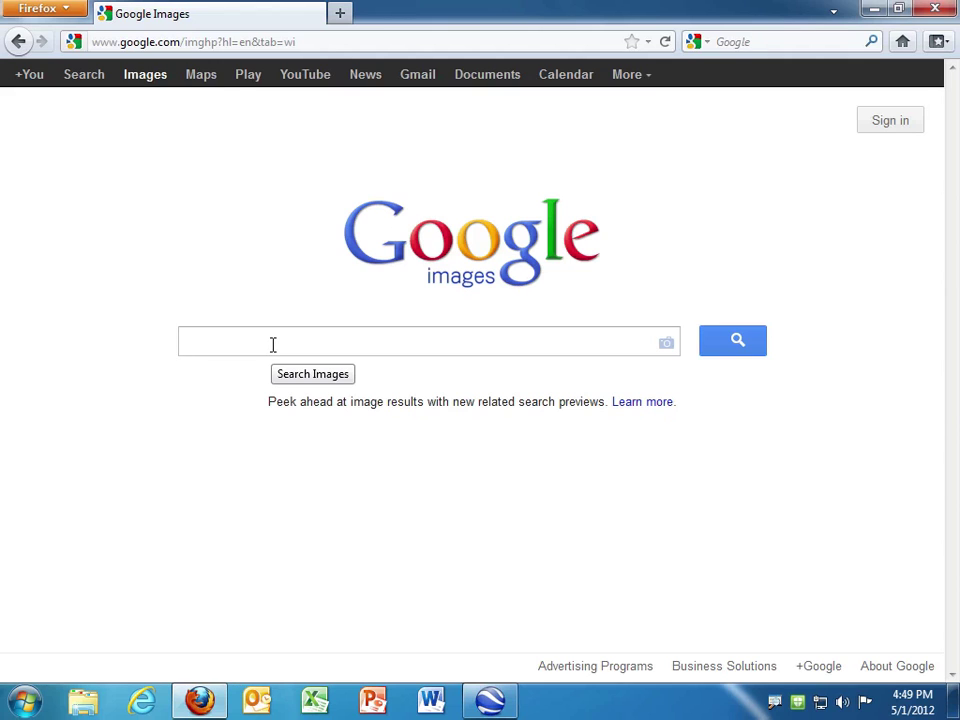
{"action": "type", "text": "santiago chi"}
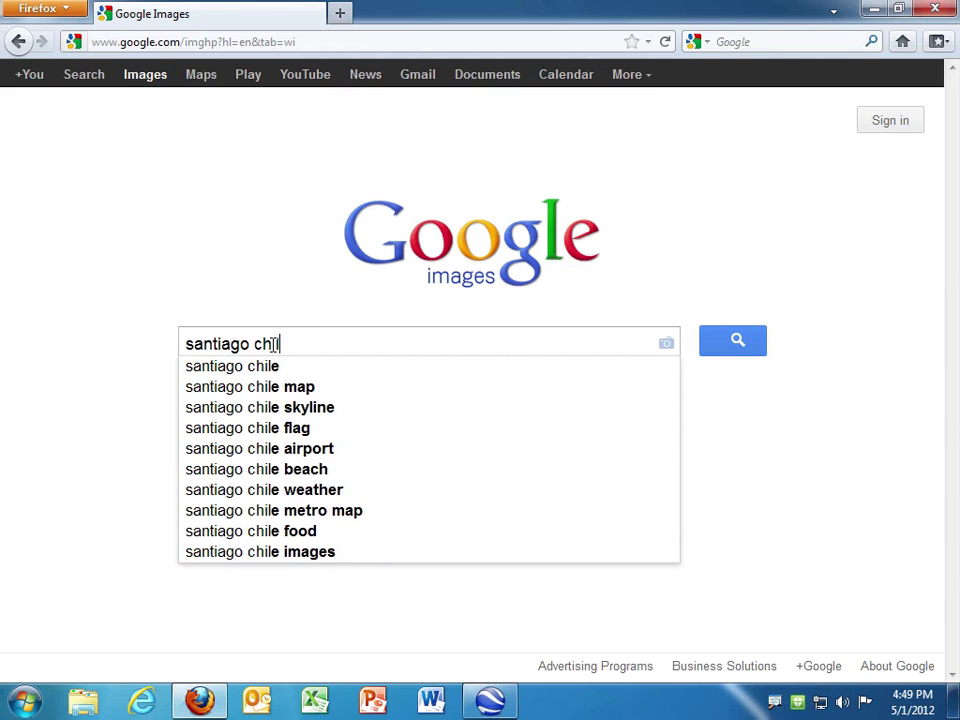
{"action": "type", "text": "le"}
{"action": "key", "text": "Return"}
Copy the image location of a Santiago photo showing the snowy mountains.
{"action": "scroll", "coordinate": [859, 435], "scroll_direction": "down", "scroll_amount": 5}
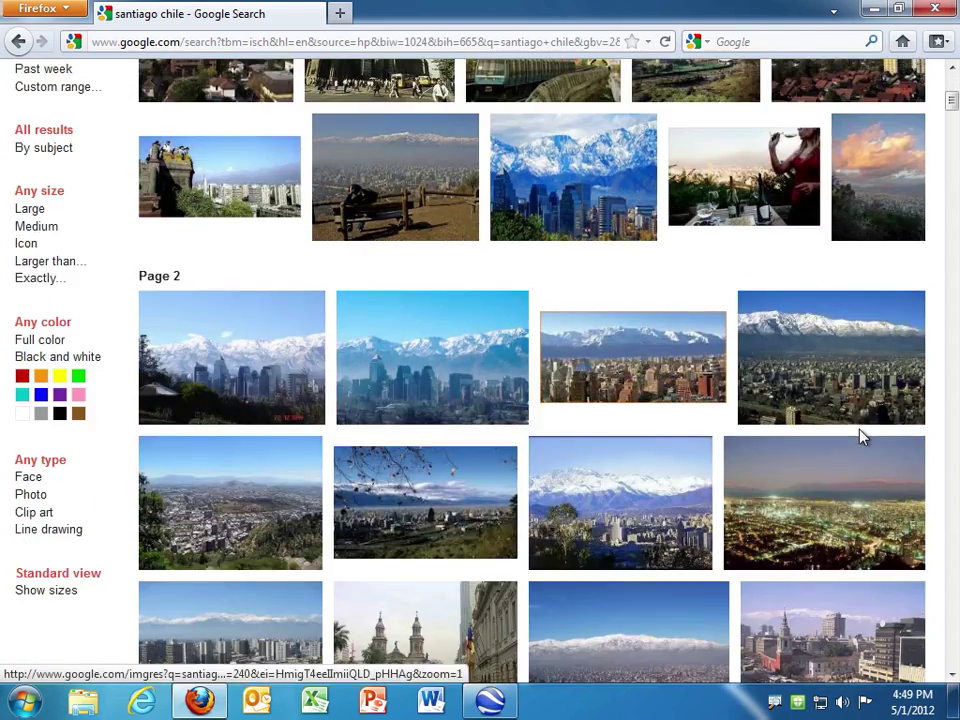
{"action": "scroll", "coordinate": [862, 437], "scroll_direction": "up", "scroll_amount": 2}
{"action": "scroll", "coordinate": [858, 440], "scroll_direction": "down", "scroll_amount": 3}
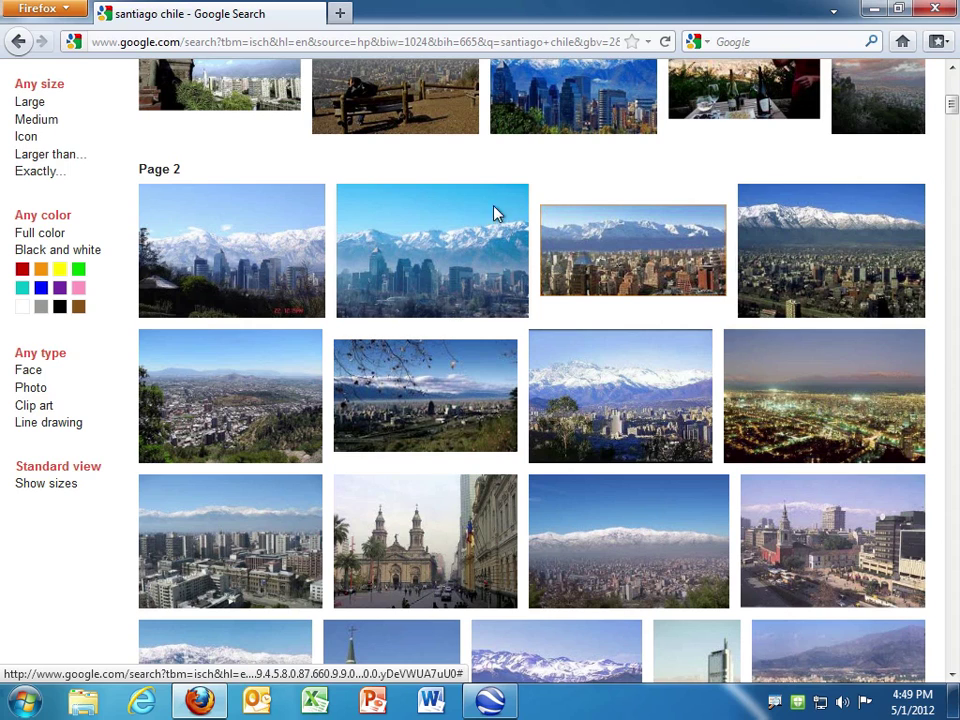
{"action": "mouse_move", "coordinate": [815, 293]}
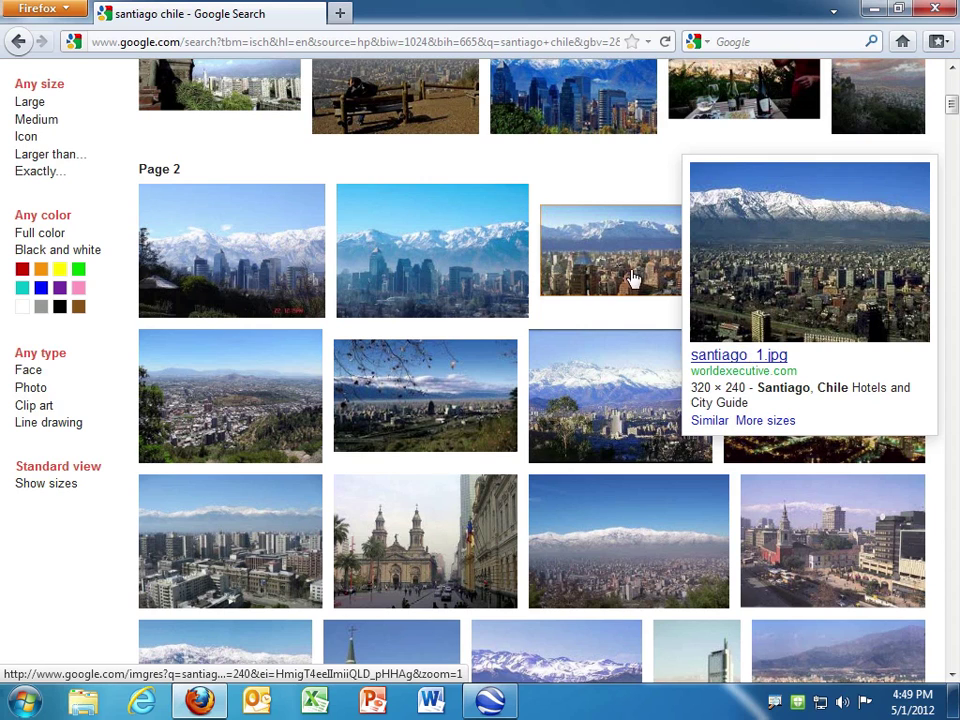
{"action": "mouse_move", "coordinate": [789, 283]}
{"action": "right_click", "coordinate": [799, 272]}
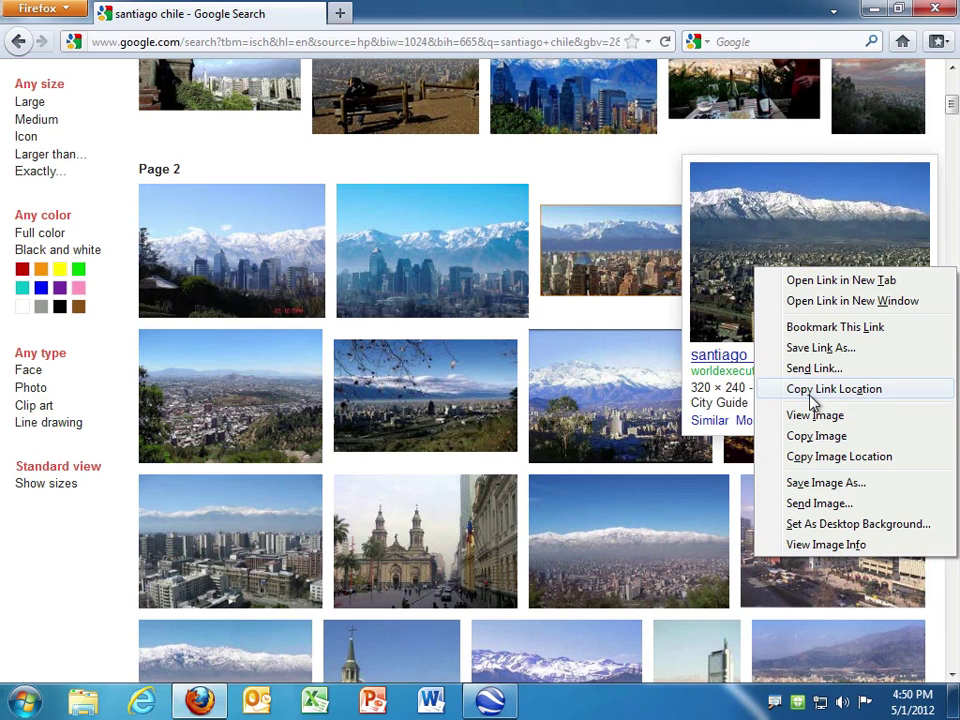
{"action": "left_click", "coordinate": [801, 457]}
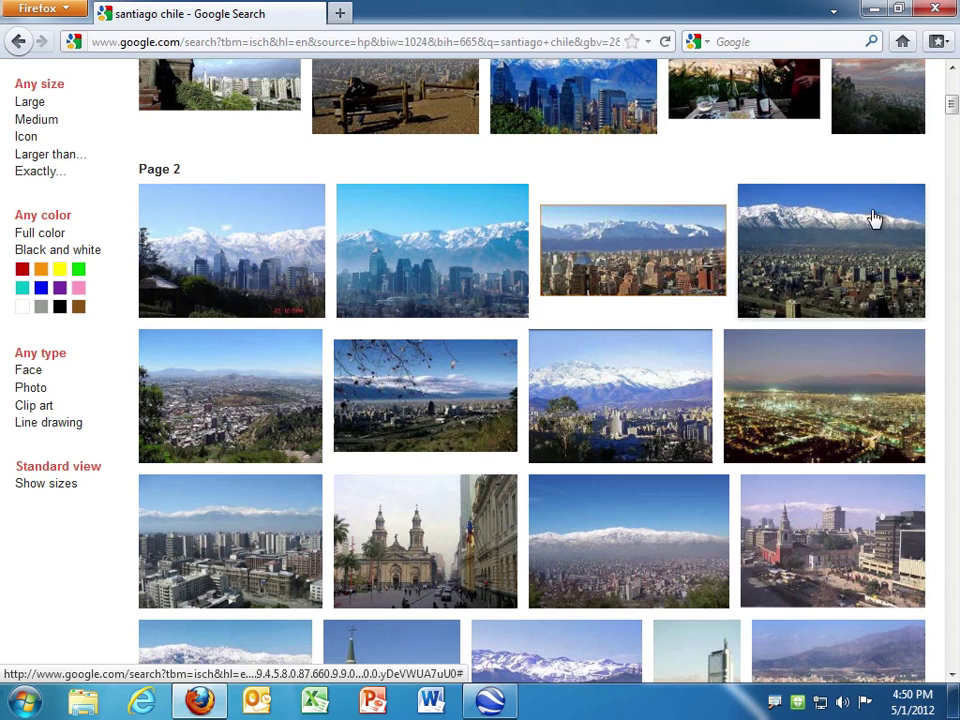
Back in Google Earth, paste the copied photo address as the description's image.
{"action": "key", "text": "alt+Tab"}
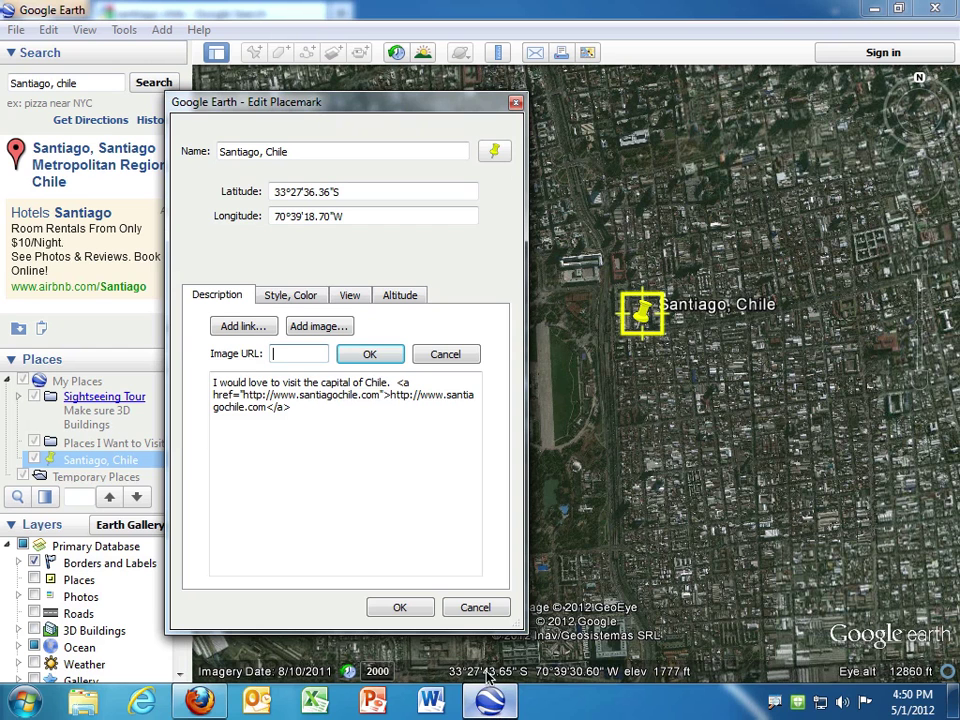
{"action": "left_click", "coordinate": [285, 355]}
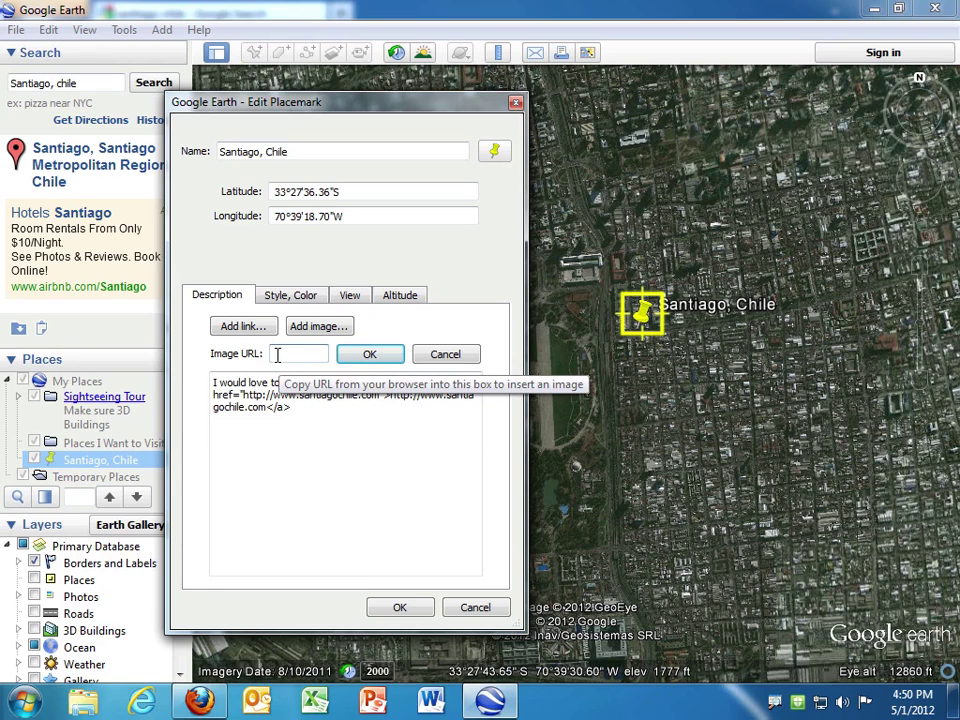
{"action": "key", "text": "ctrl+v"}
{"action": "left_click", "coordinate": [369, 355]}
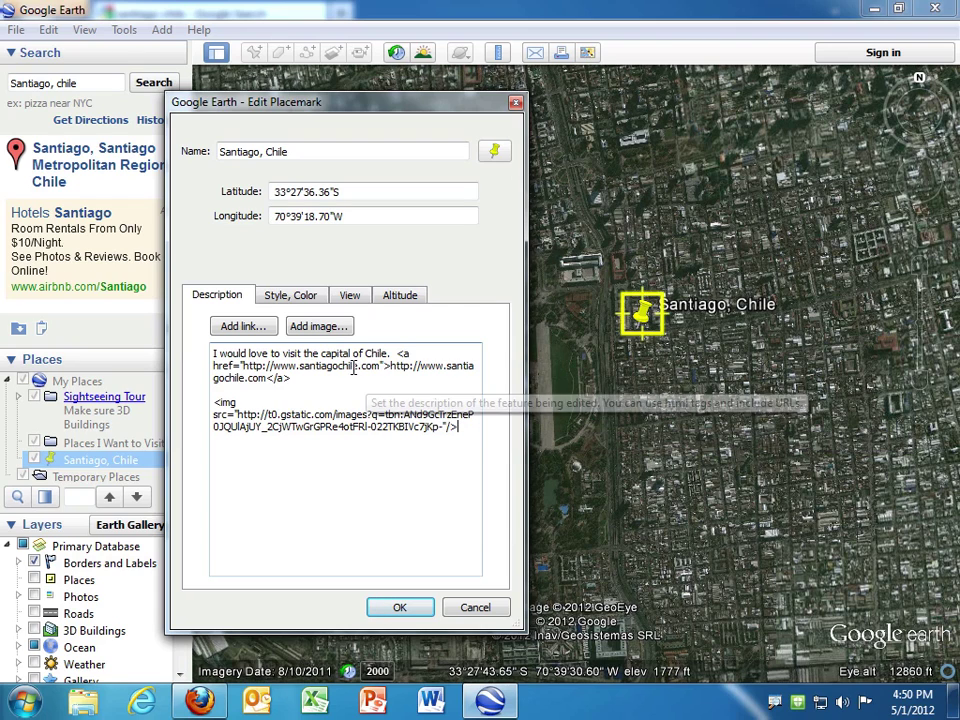
{"action": "left_click", "coordinate": [280, 300]}
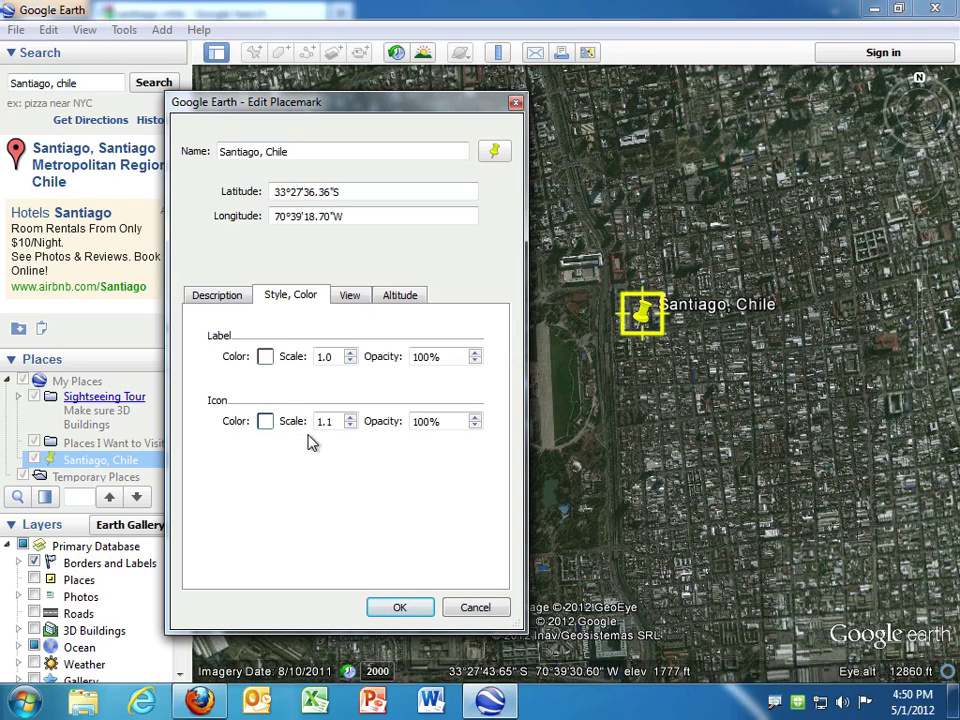
{"action": "left_click", "coordinate": [350, 296]}
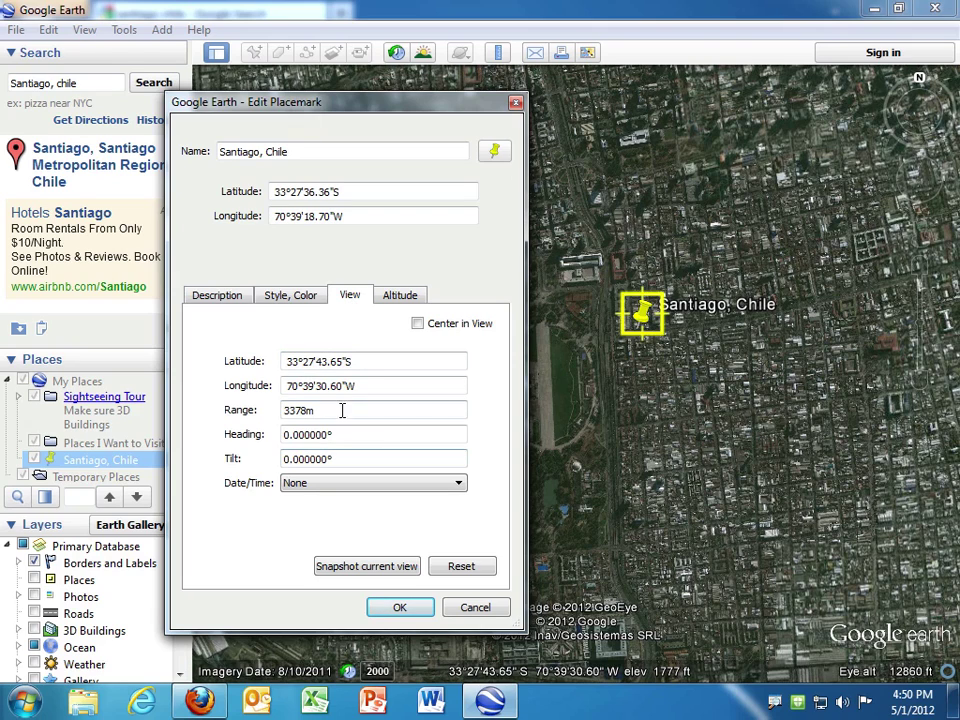
{"action": "left_click", "coordinate": [391, 301]}
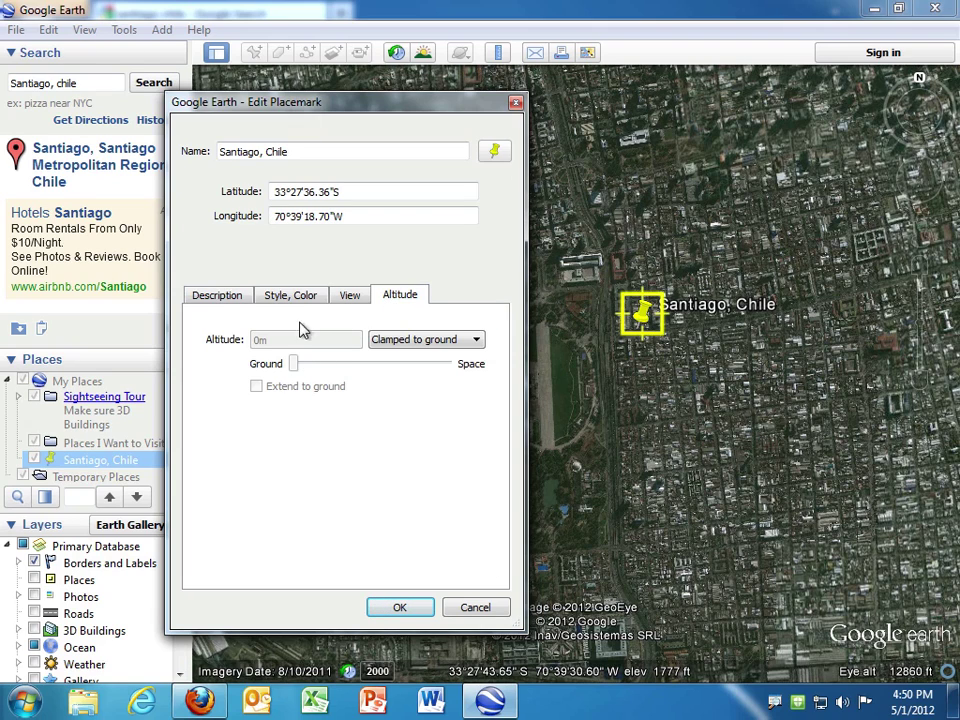
{"action": "left_click", "coordinate": [225, 300]}
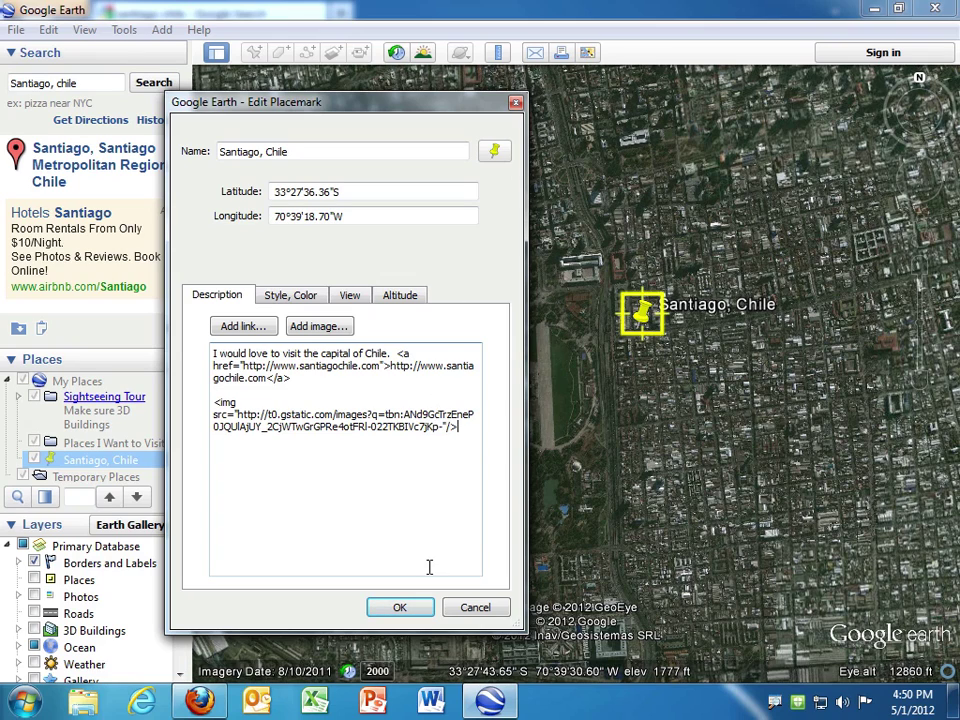
Switch the Santiago, Chile placemark's icon to the green pushpin.
{"action": "left_click", "coordinate": [494, 153]}
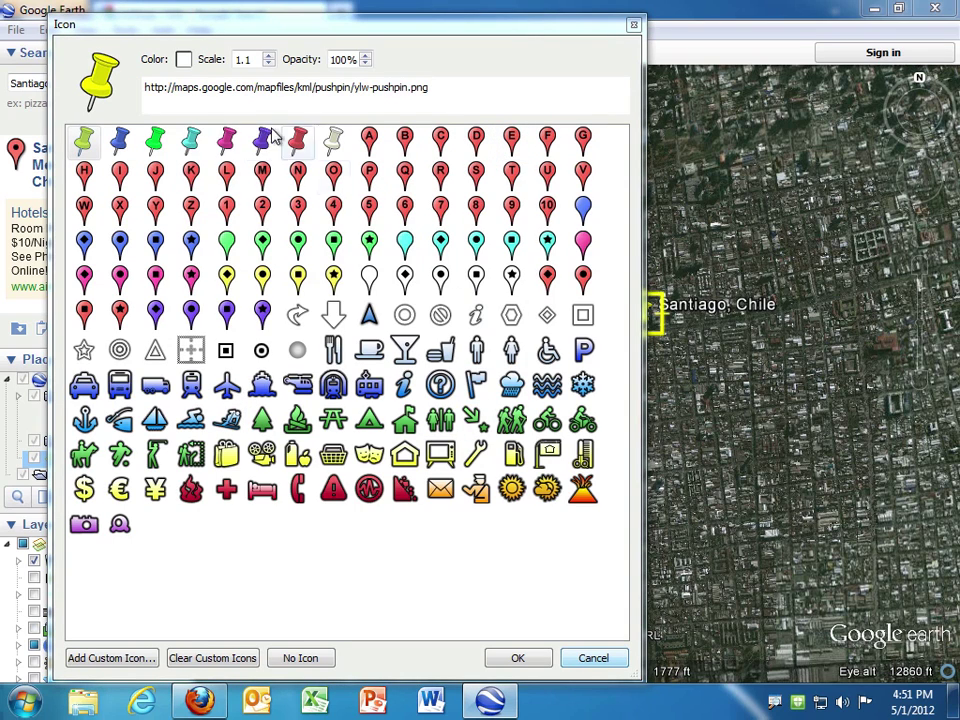
{"action": "left_click", "coordinate": [155, 142]}
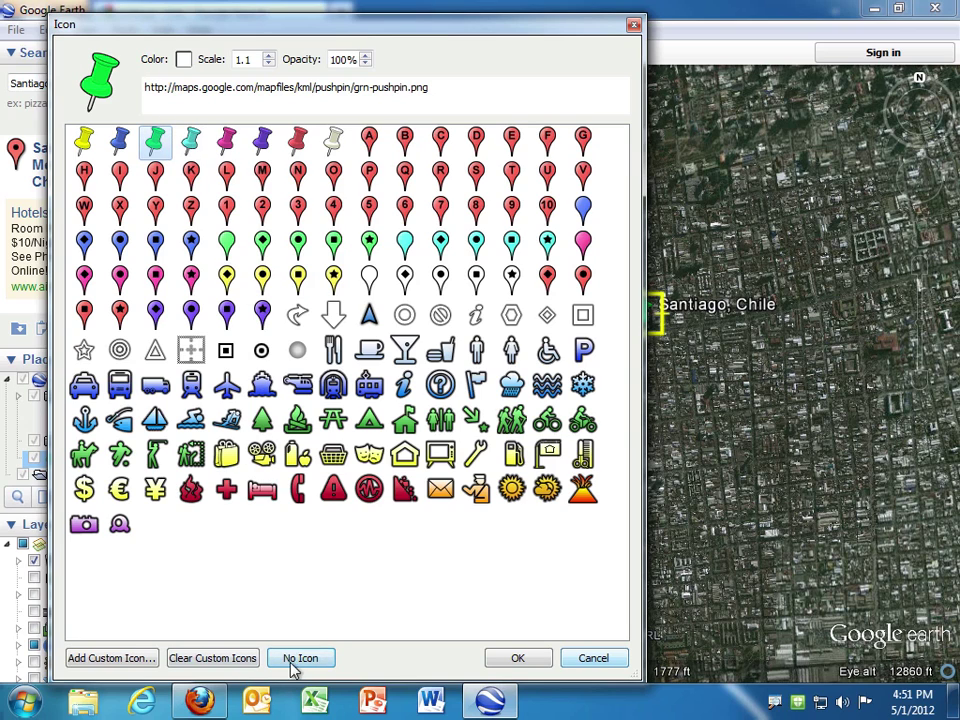
{"action": "left_click", "coordinate": [516, 658]}
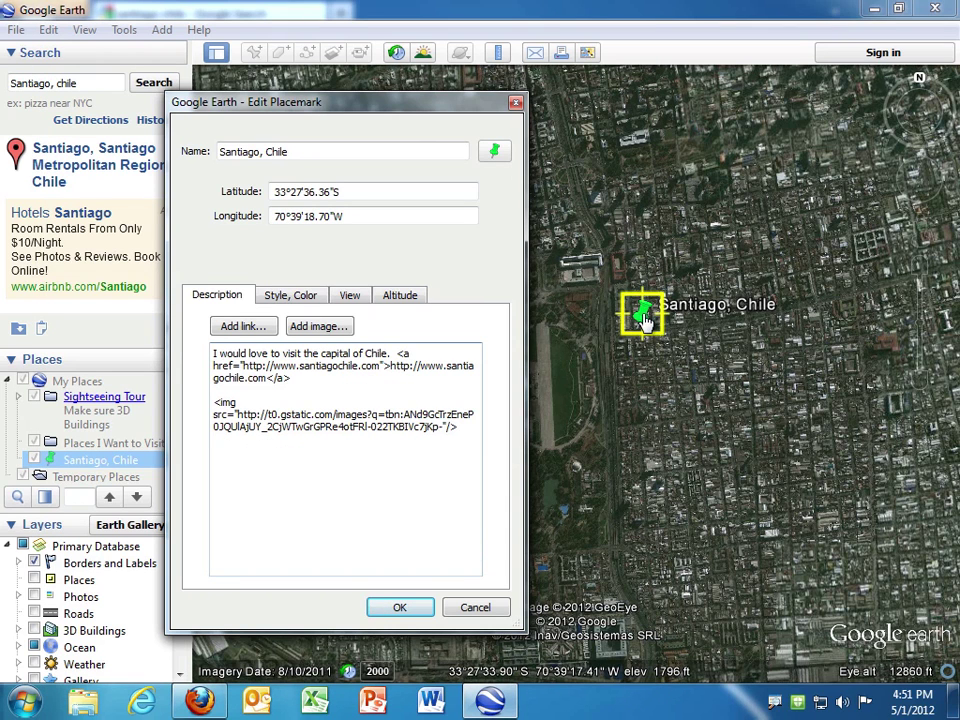
Save the Santiago placemark, preview its balloon with description, link and mountain photo, then close it.
{"action": "left_click", "coordinate": [397, 608]}
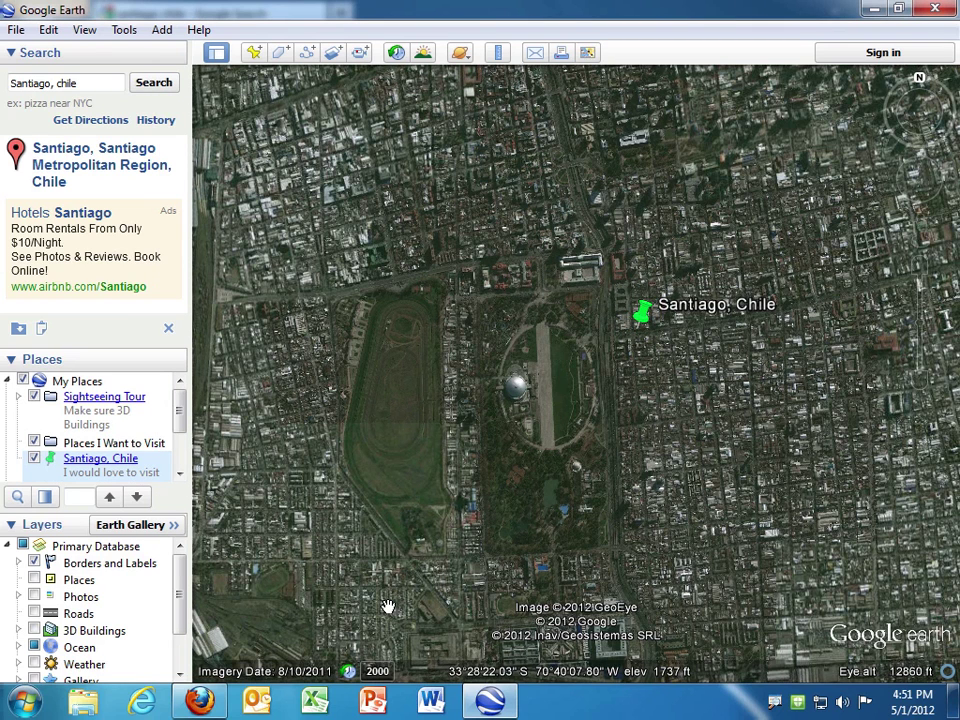
{"action": "left_click", "coordinate": [672, 310]}
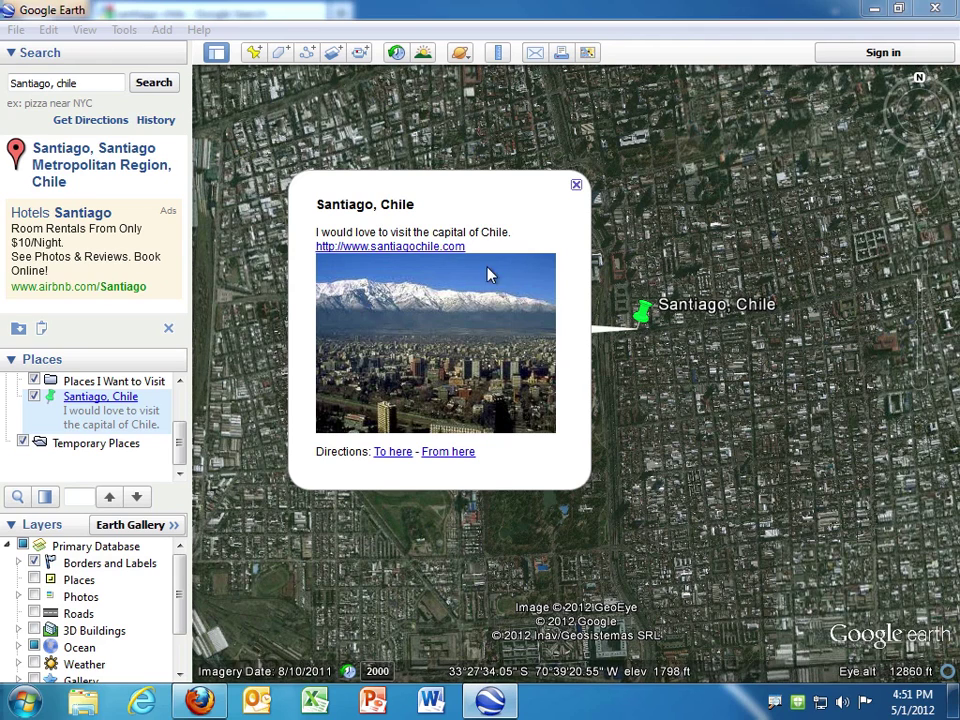
{"action": "left_click_drag", "start_coordinate": [322, 205], "coordinate": [510, 234]}
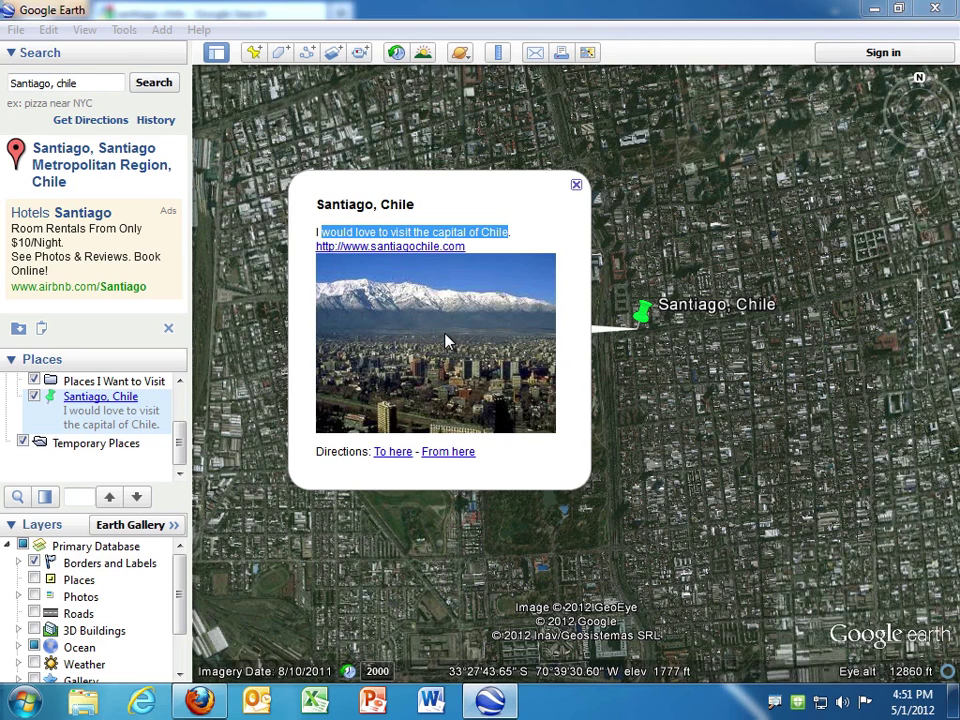
{"action": "left_click", "coordinate": [652, 398]}
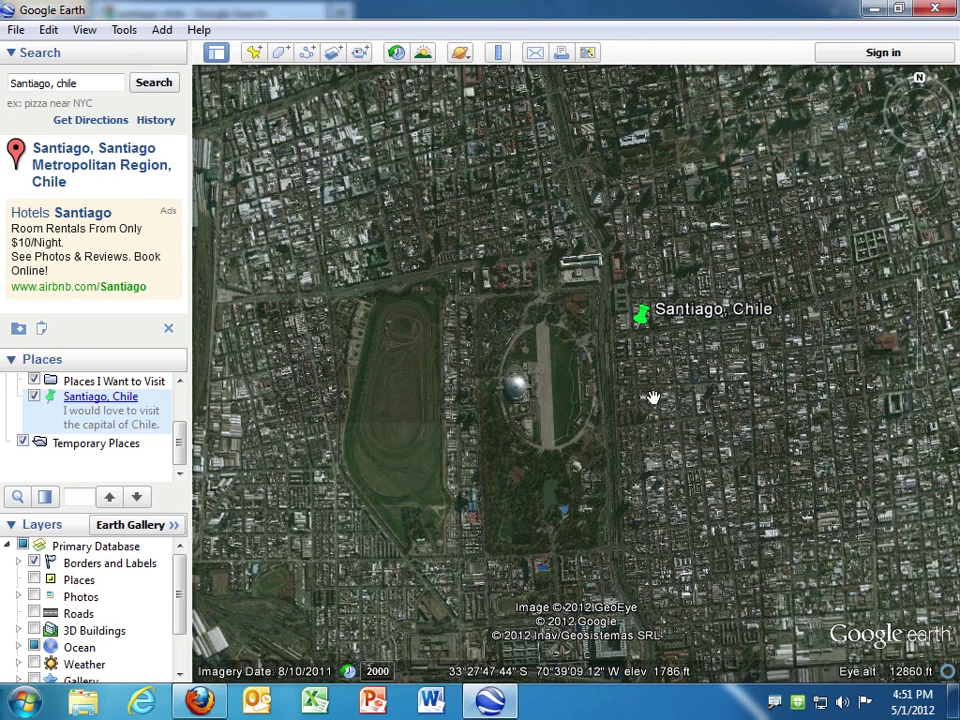
Move the Santiago, Chile placemark into the Places I Want to Visit folder.
{"action": "left_click_drag", "start_coordinate": [180, 439], "coordinate": [182, 423]}
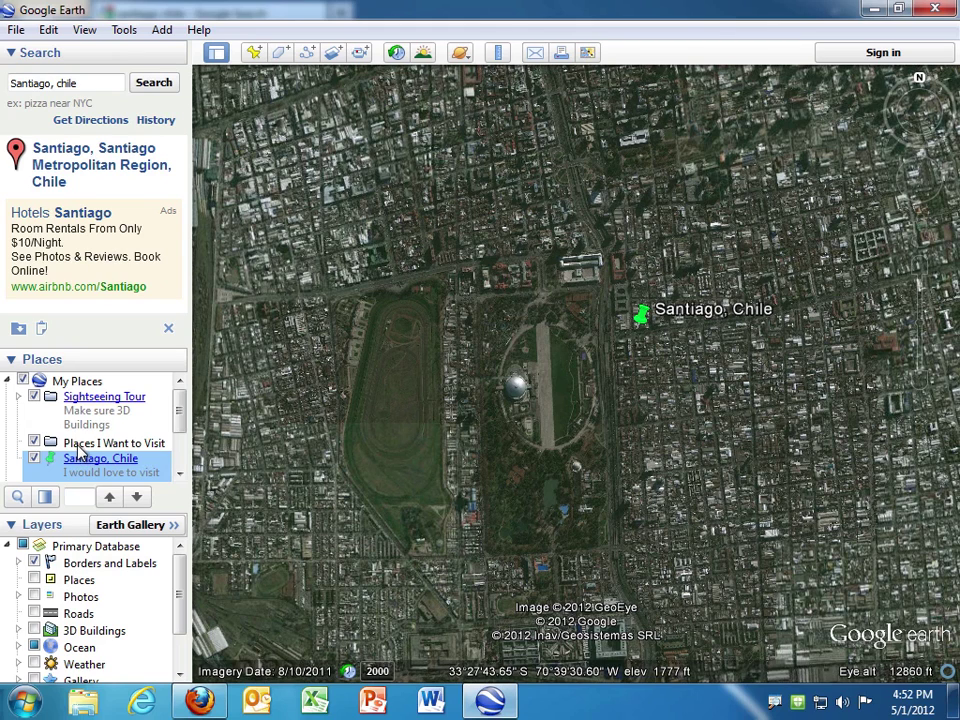
{"action": "left_click", "coordinate": [80, 445]}
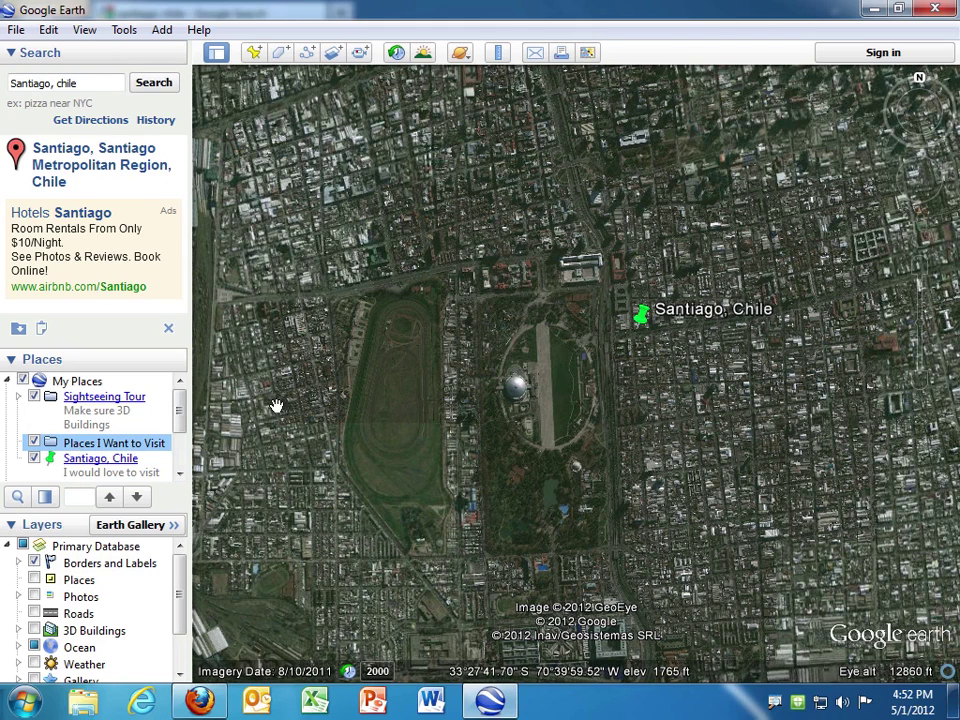
{"action": "left_click", "coordinate": [70, 470]}
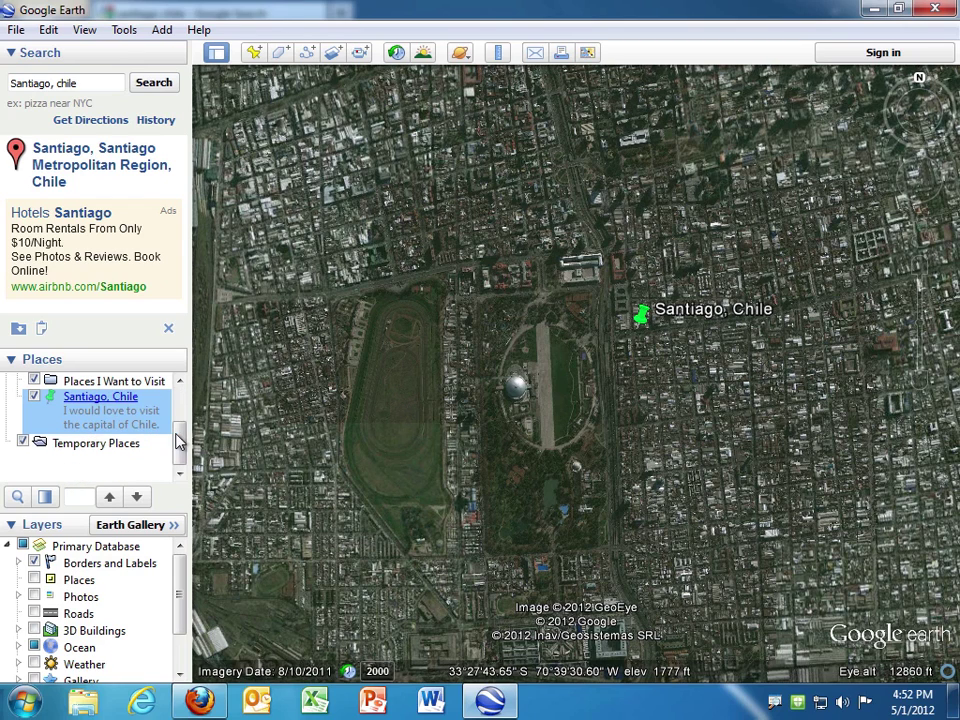
{"action": "scroll", "coordinate": [180, 429], "scroll_direction": "up", "scroll_amount": 1}
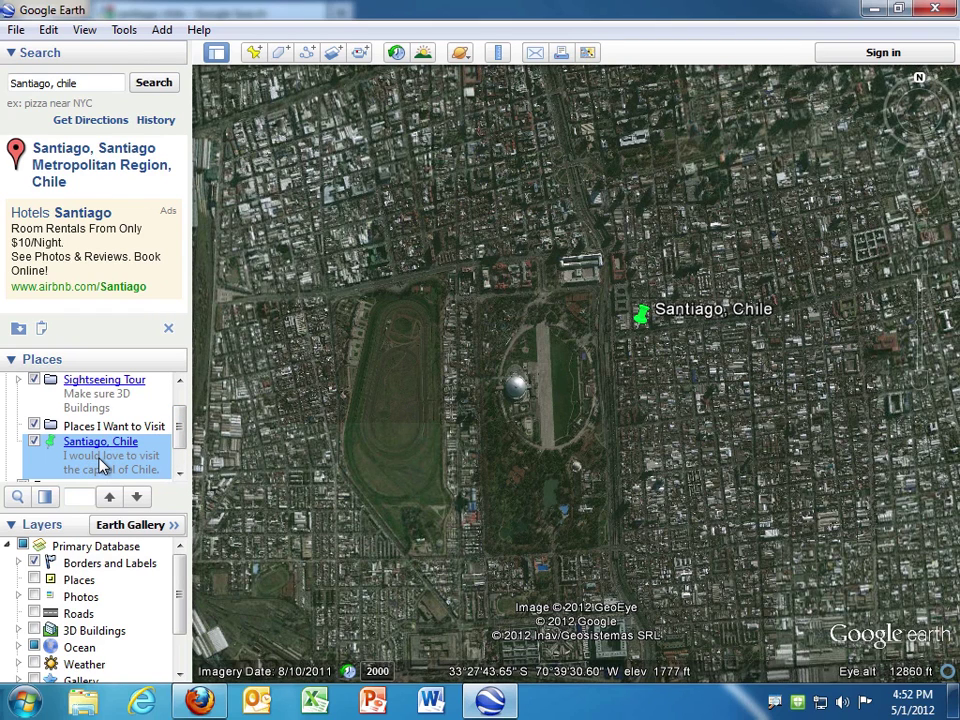
{"action": "left_click_drag", "start_coordinate": [100, 465], "coordinate": [100, 436]}
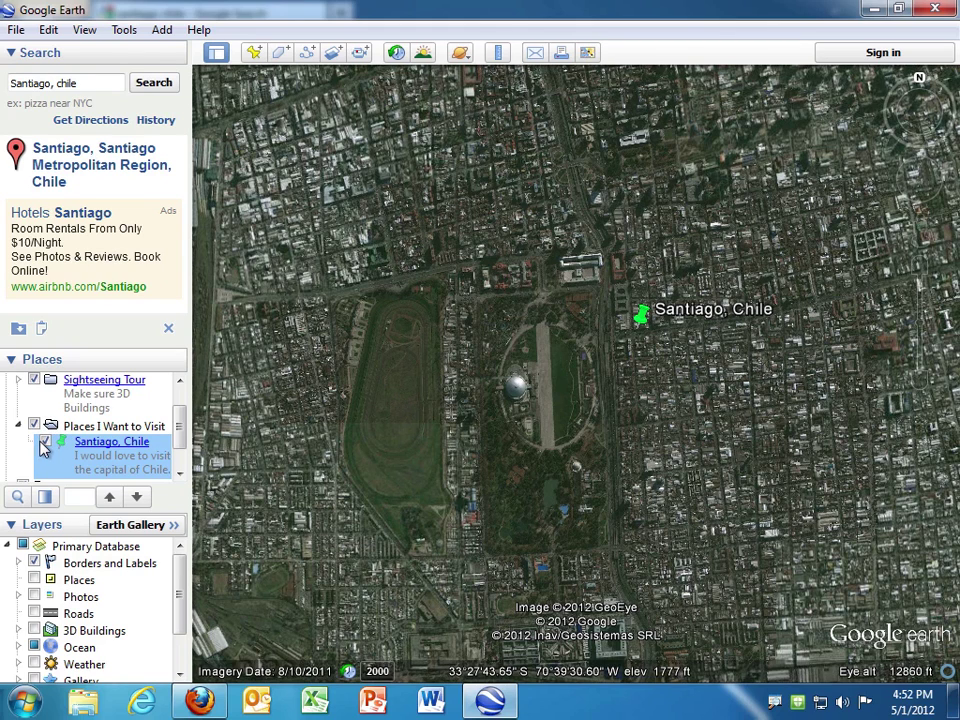
{"action": "left_click", "coordinate": [335, 412]}
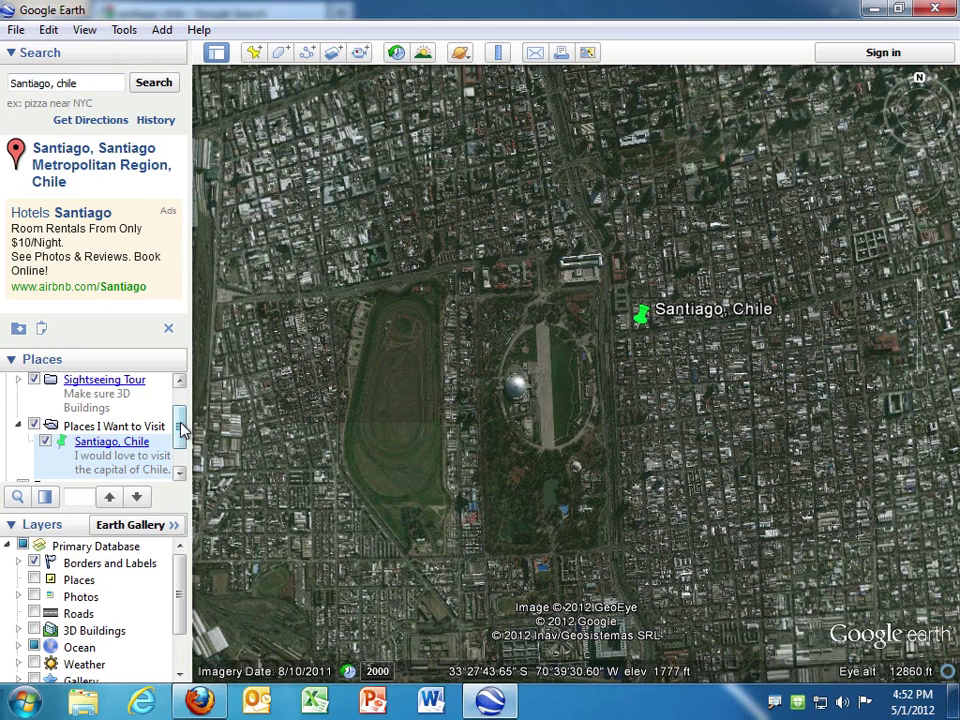
{"action": "left_click", "coordinate": [121, 430]}
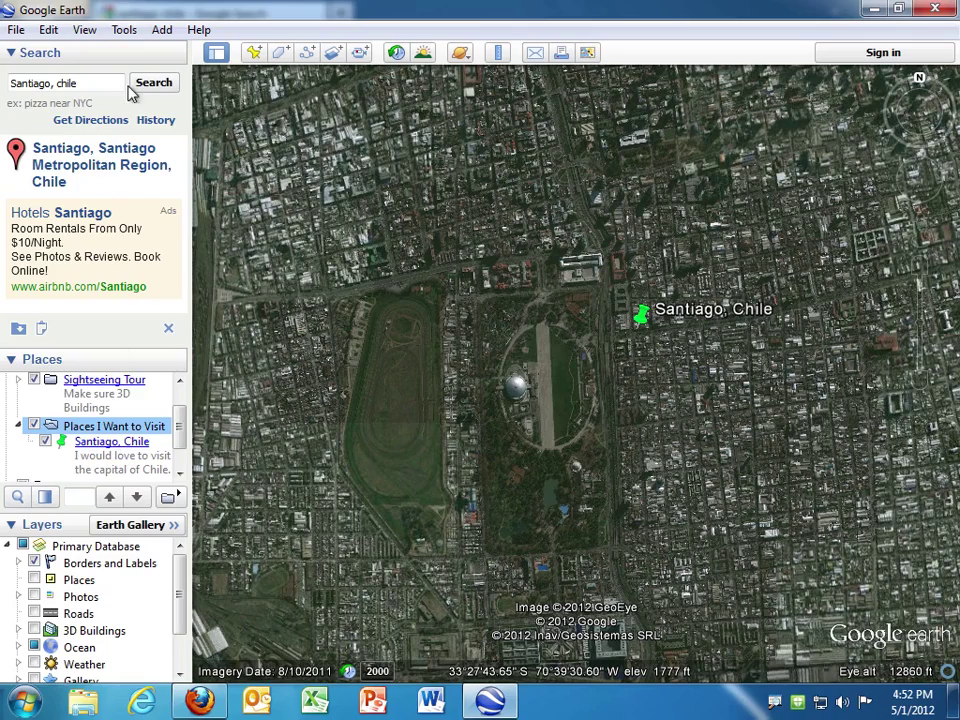
Search for Madrid, Spain to fly the map there.
{"action": "left_click_drag", "start_coordinate": [78, 83], "coordinate": [17, 85]}
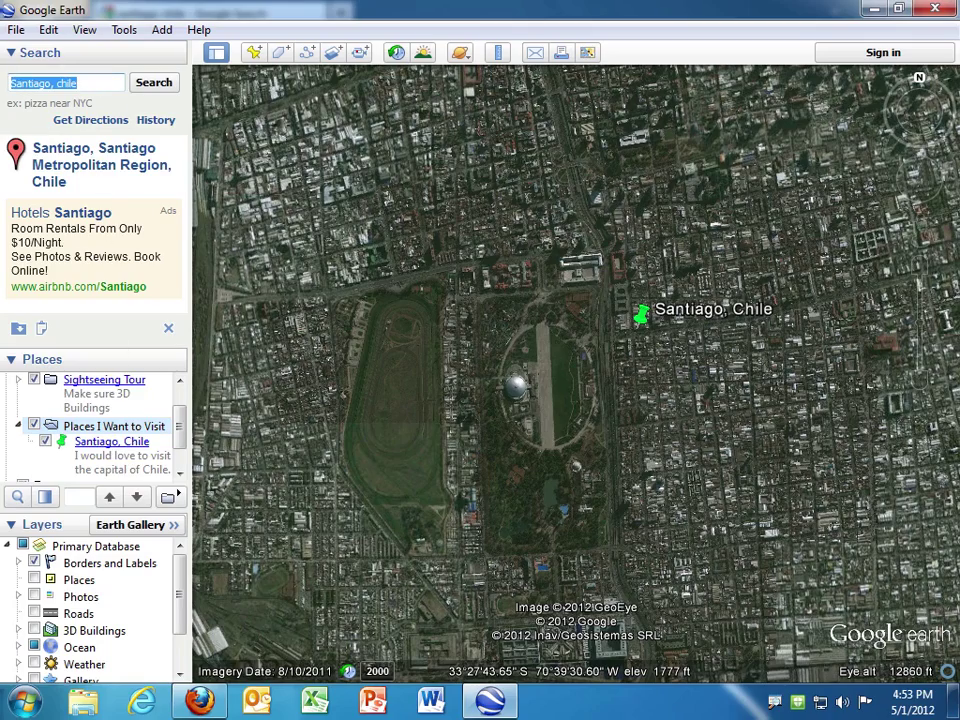
{"action": "type", "text": "Madrid, Spain"}
{"action": "key", "text": "Return"}
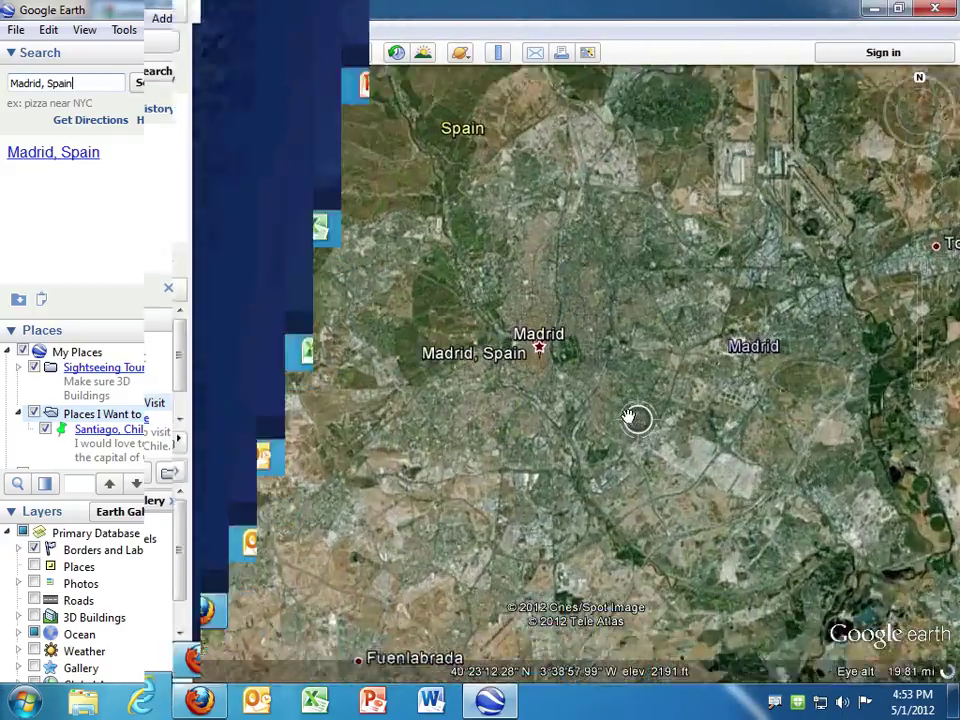
Zoom, pan and tilt into a close perspective of central Madrid beside its large park.
{"action": "scroll", "coordinate": [562, 378], "scroll_direction": "up", "scroll_amount": 4}
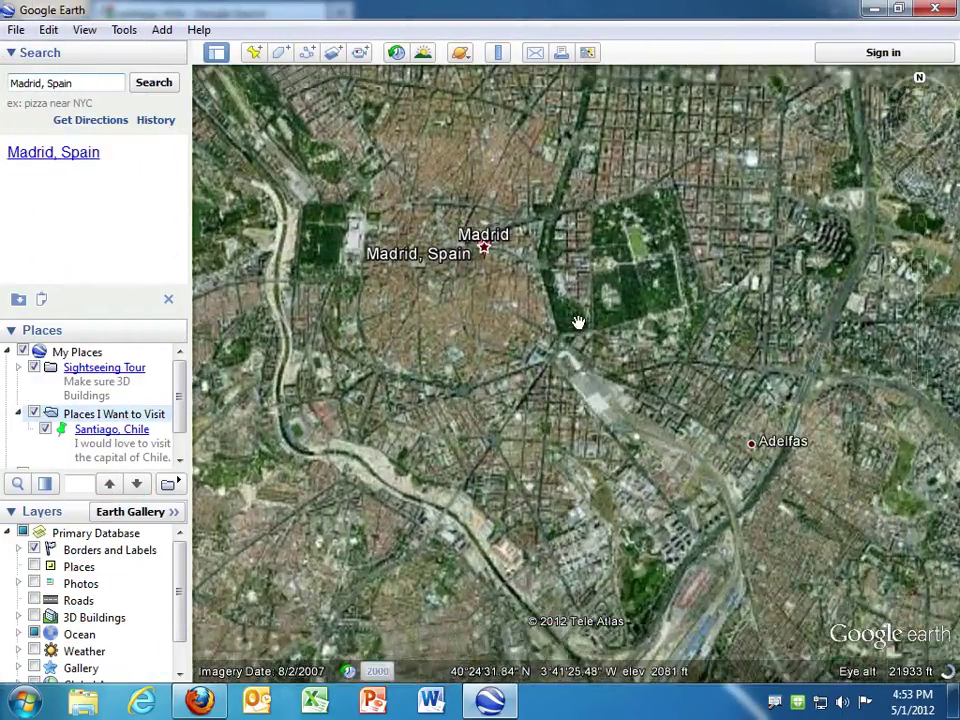
{"action": "left_click_drag", "start_coordinate": [579, 321], "coordinate": [555, 399]}
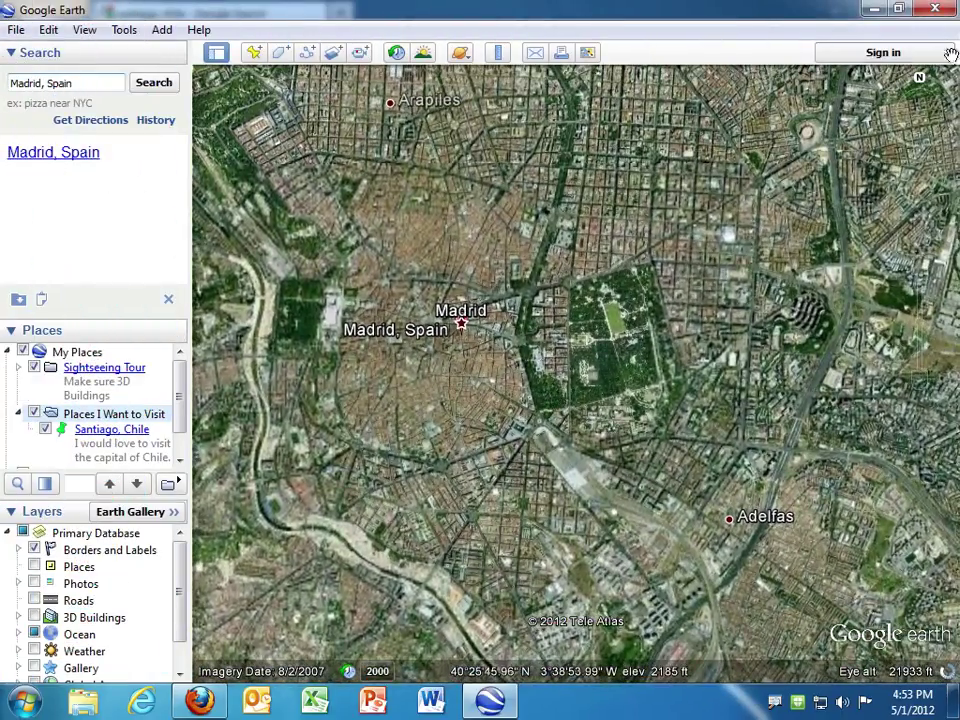
{"action": "mouse_move", "coordinate": [922, 117]}
{"action": "mouse_move", "coordinate": [922, 117]}
{"action": "left_mouse_down"}
{"action": "mouse_move", "coordinate": [935, 97]}
{"action": "mouse_move", "coordinate": [928, 85]}
{"action": "mouse_move", "coordinate": [927, 94]}
{"action": "left_mouse_up"}
{"action": "scroll", "coordinate": [660, 519], "scroll_direction": "up", "scroll_amount": 5}
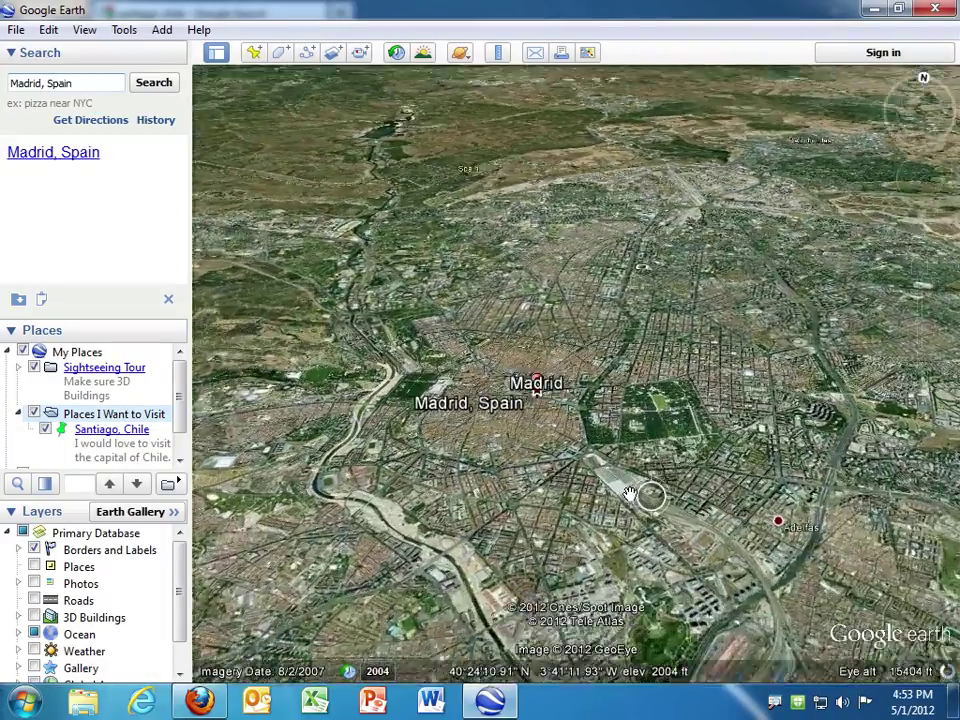
{"action": "scroll", "coordinate": [695, 447], "scroll_direction": "up", "scroll_amount": 3}
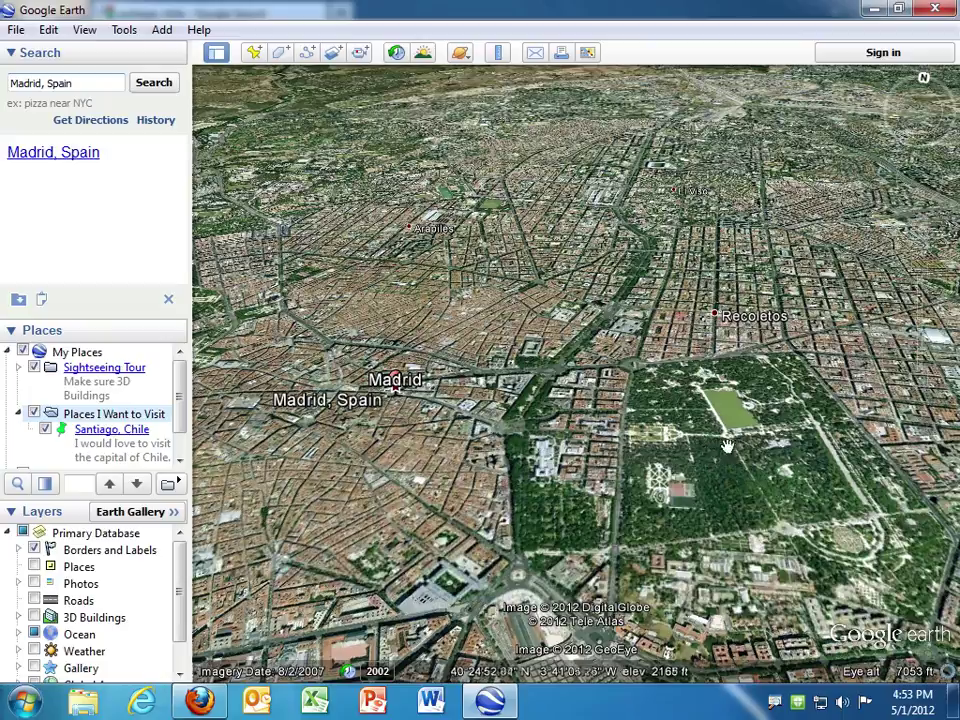
{"action": "scroll", "coordinate": [727, 447], "scroll_direction": "down", "scroll_amount": 3}
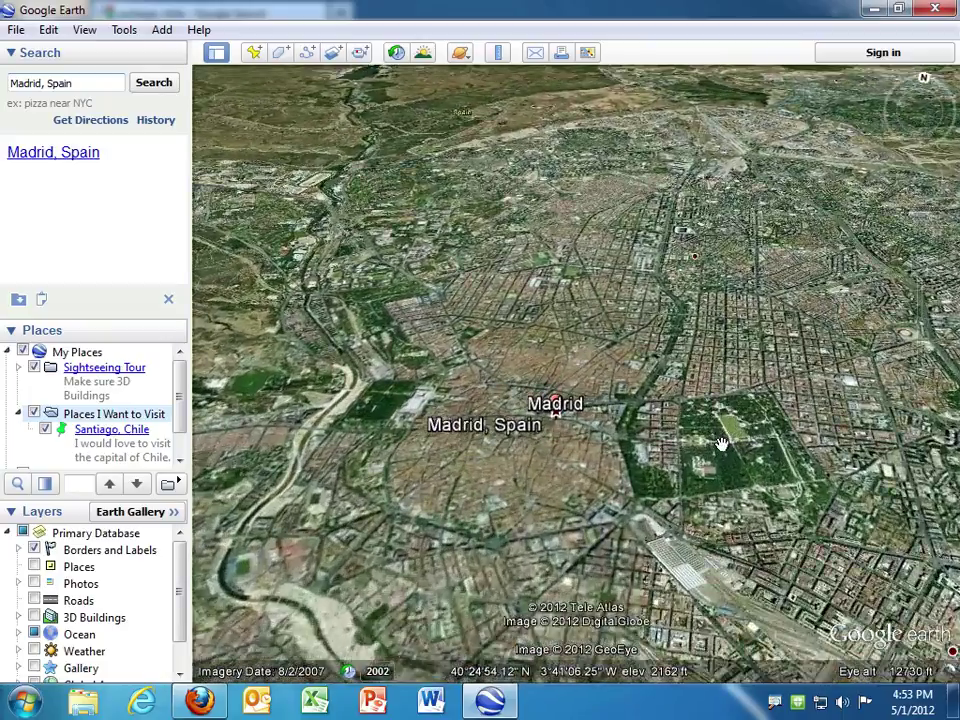
{"action": "scroll", "coordinate": [722, 443], "scroll_direction": "up", "scroll_amount": 3}
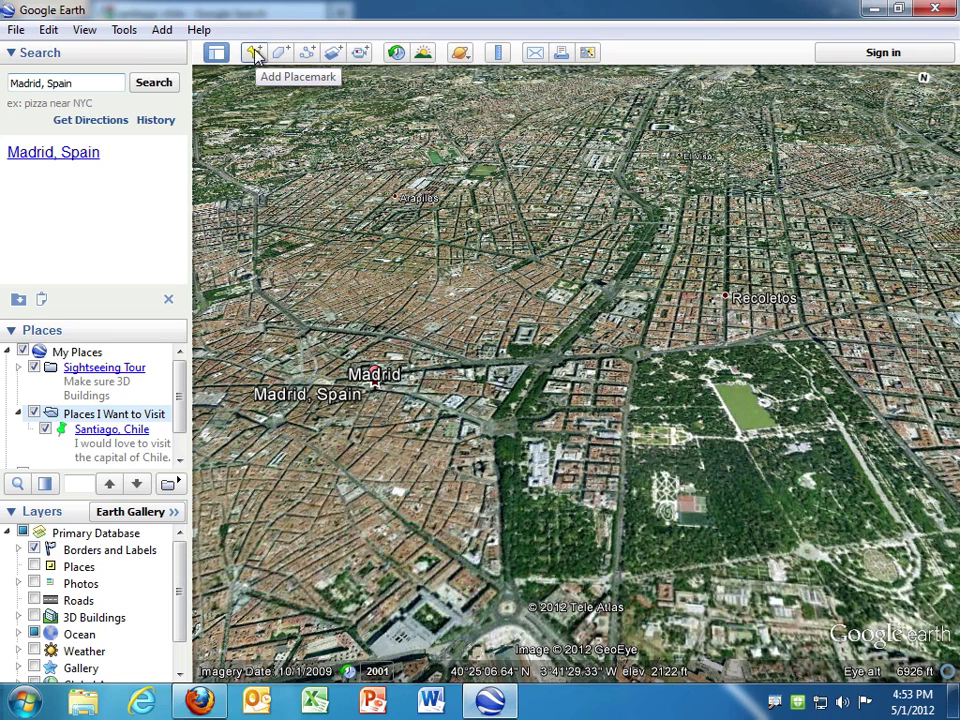
Add a Madrid, Spain placemark in Places I Want to Visit with a two-line placeholder description.
{"action": "left_click", "coordinate": [95, 418]}
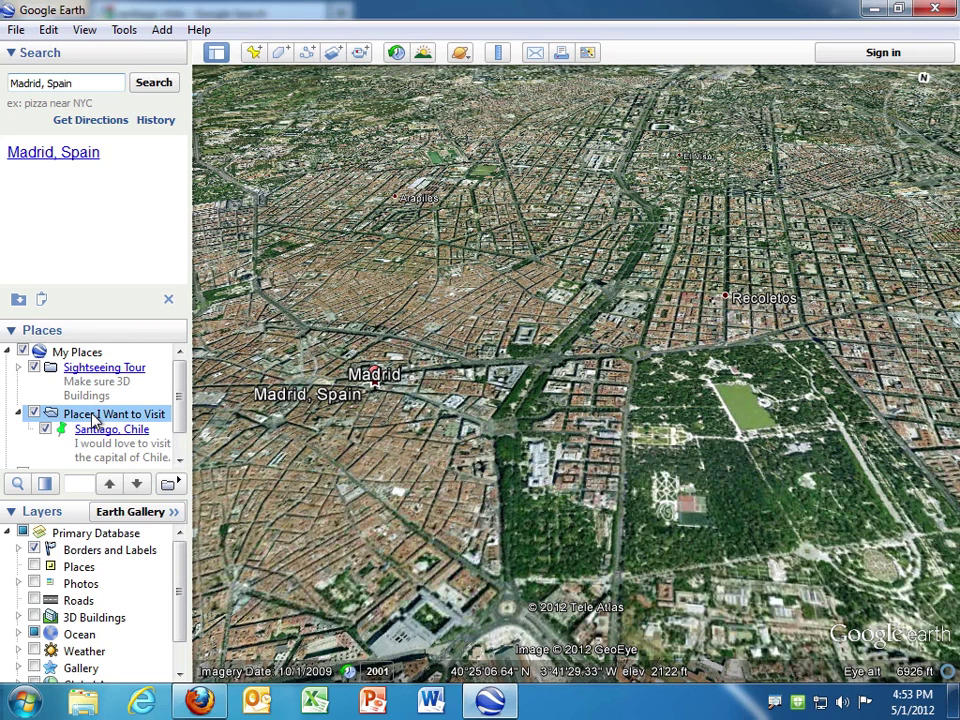
{"action": "left_click", "coordinate": [256, 54]}
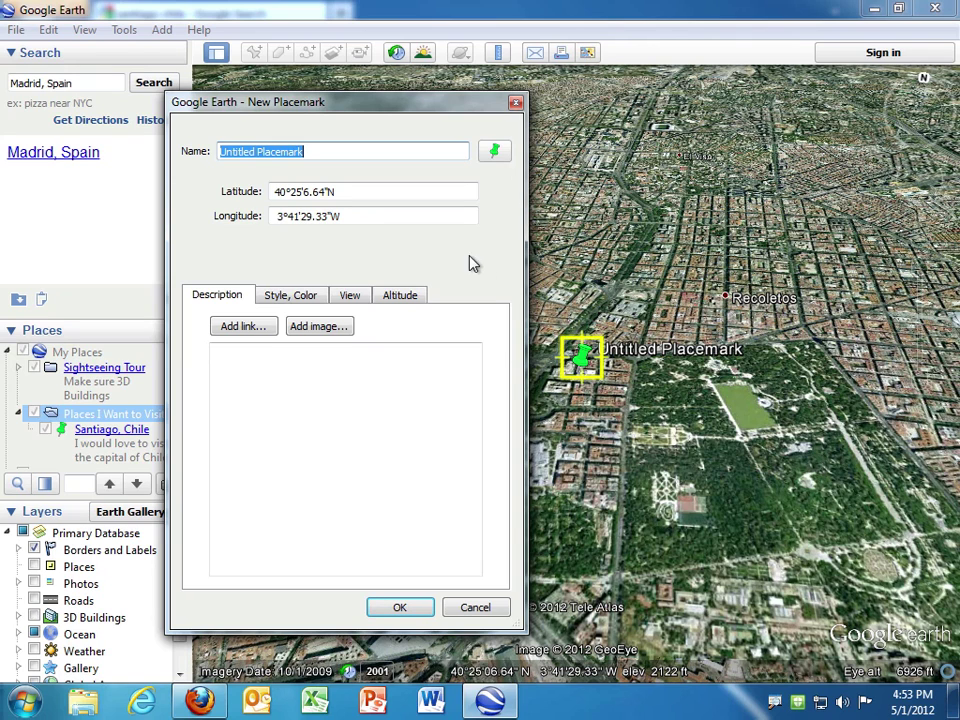
{"action": "type", "text": "Madrid, Spain"}
{"action": "left_click", "coordinate": [256, 376]}
{"action": "type", "text": "sfa"}
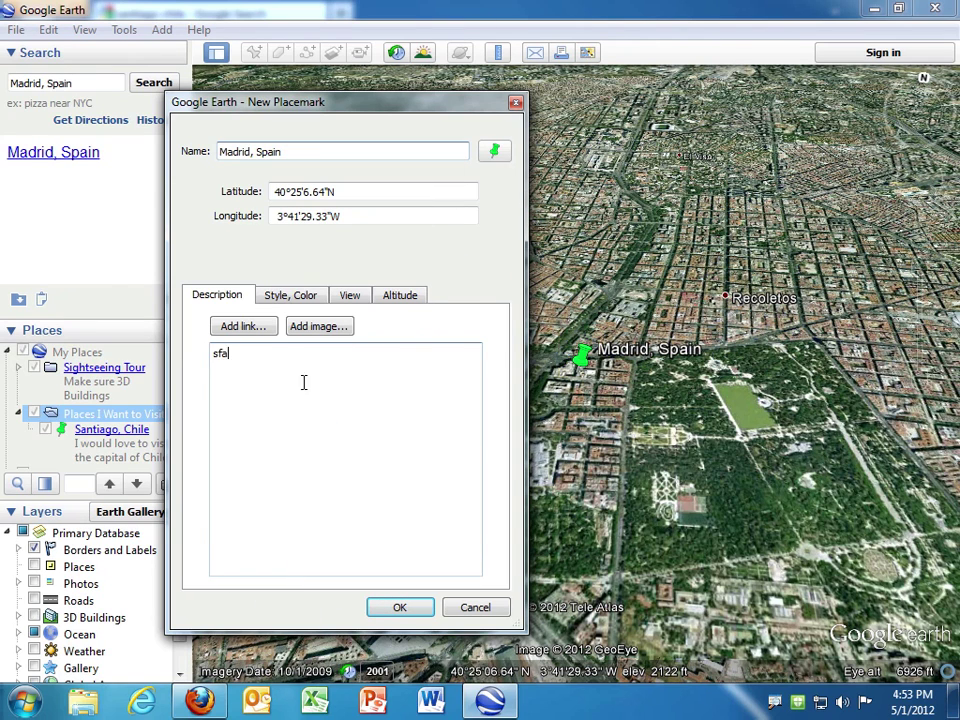
{"action": "type", "text": "sdfasdfasdkjfsakdhlfjhlsad'f s"}
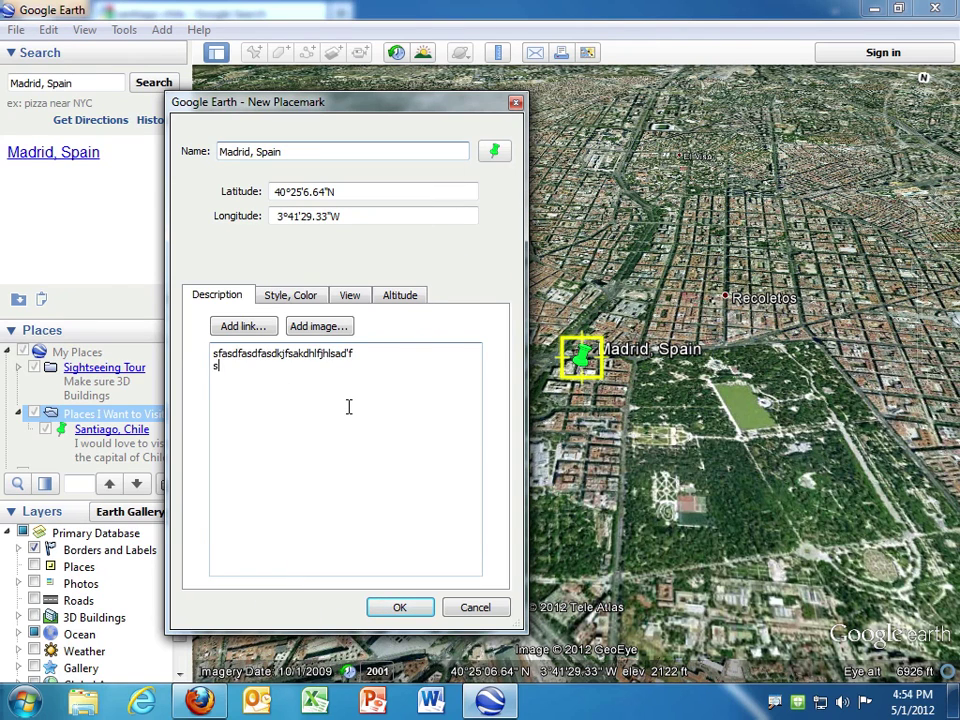
{"action": "type", "text": "l;dkfhjsad"}
{"action": "key", "text": "Return"}
{"action": "type", "text": "fasdkjf;ajsldf"}
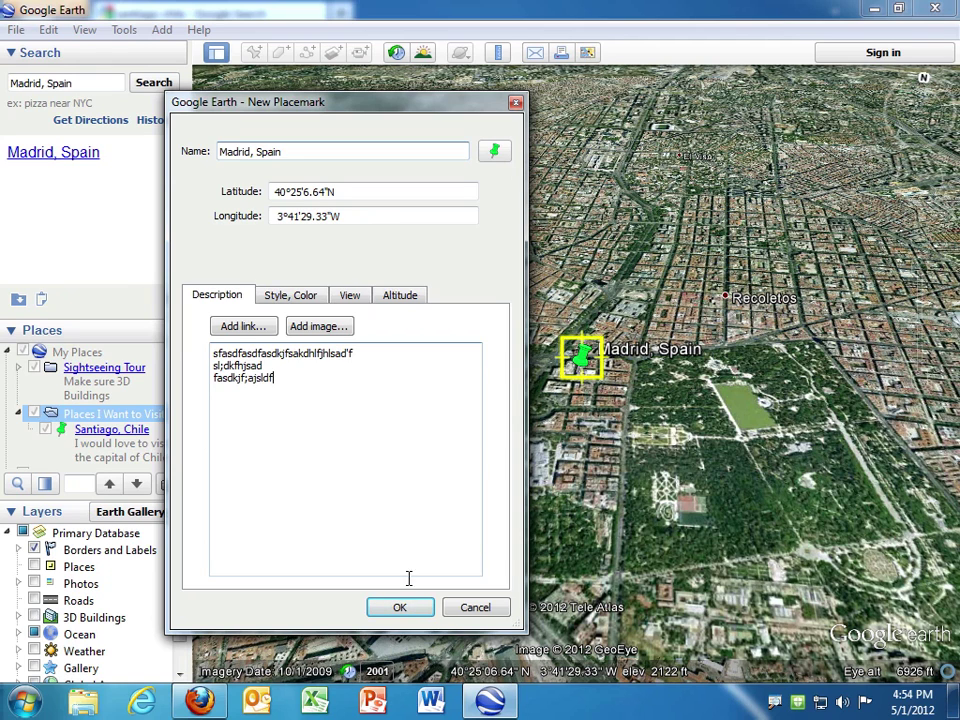
{"action": "left_click", "coordinate": [405, 608]}
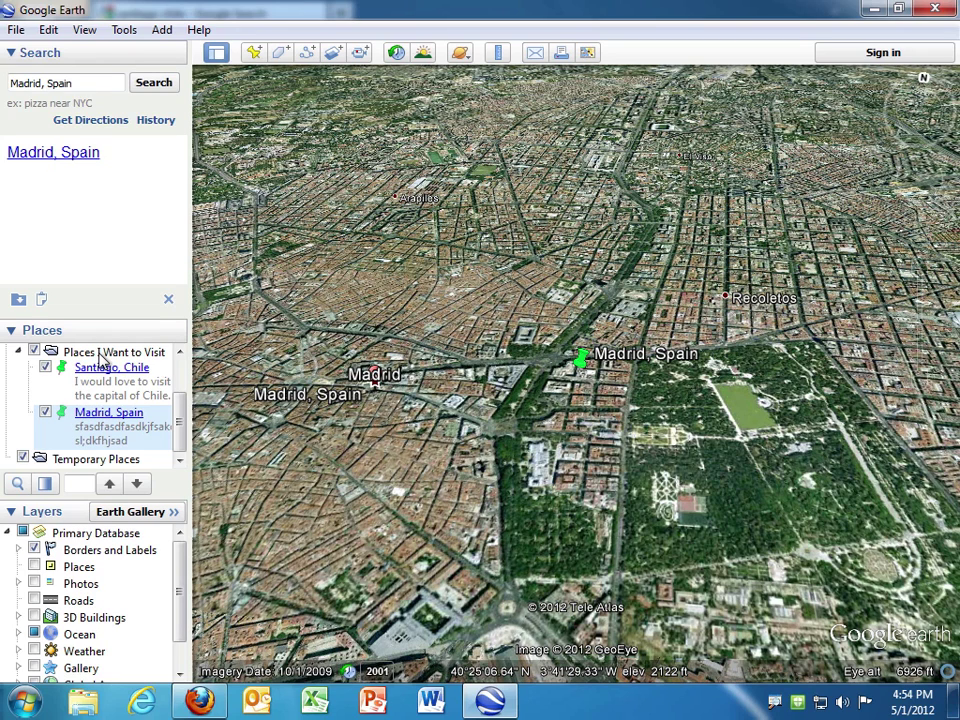
Search for Argentina and zoom in on the farmland near General Acha.
{"action": "left_click", "coordinate": [99, 355]}
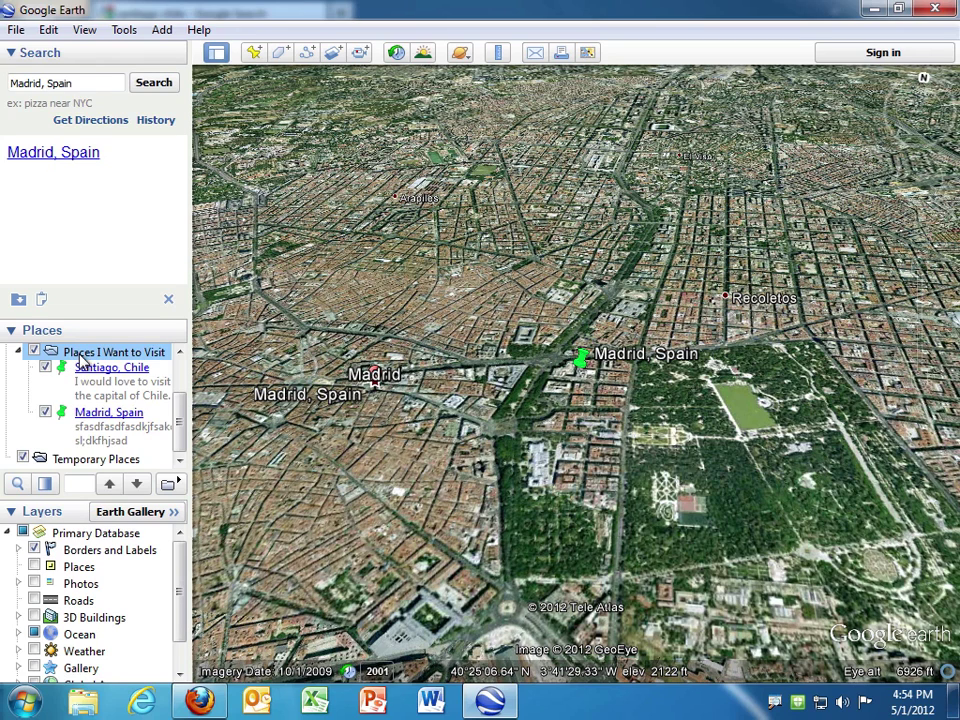
{"action": "left_click", "coordinate": [96, 84]}
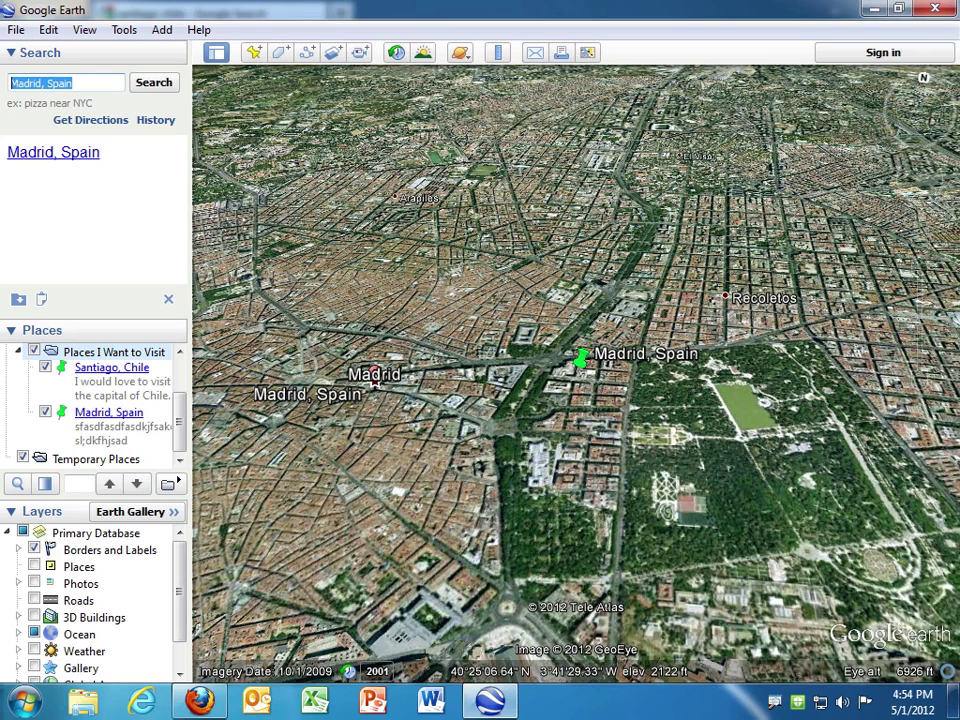
{"action": "type", "text": "Argen"}
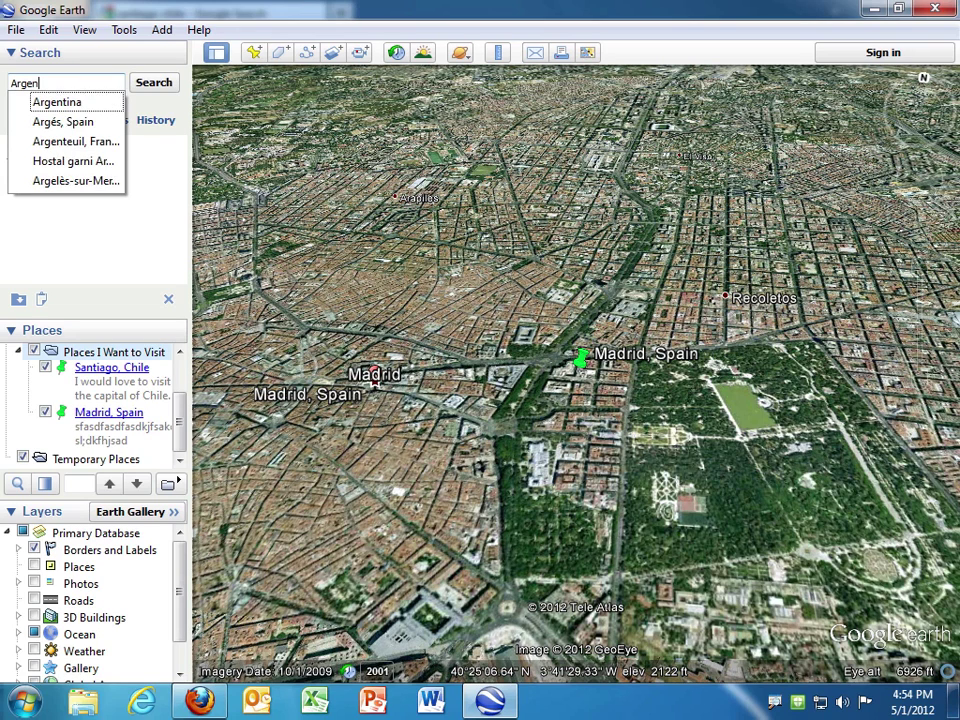
{"action": "type", "text": "tin"}
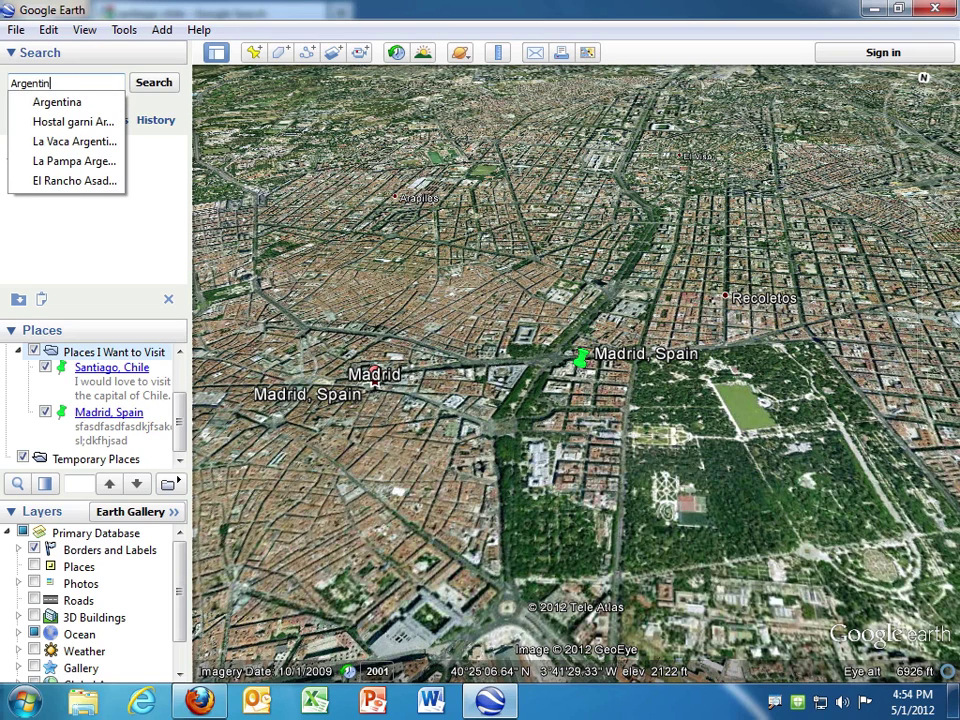
{"action": "type", "text": "a"}
{"action": "key", "text": "Return"}
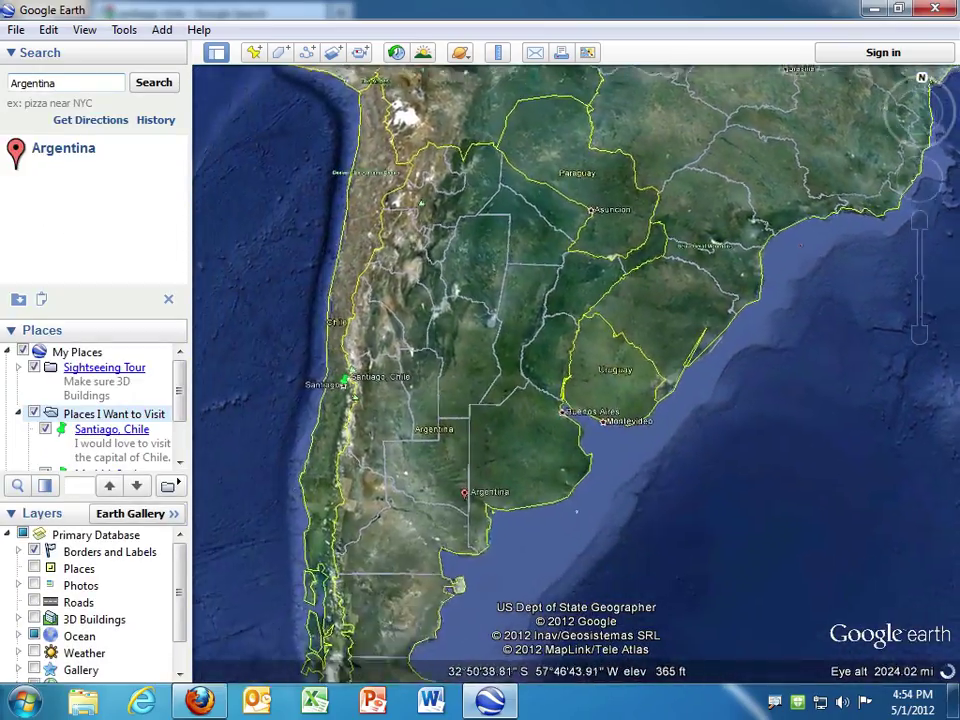
{"action": "scroll", "coordinate": [565, 415], "scroll_direction": "up", "scroll_amount": 5}
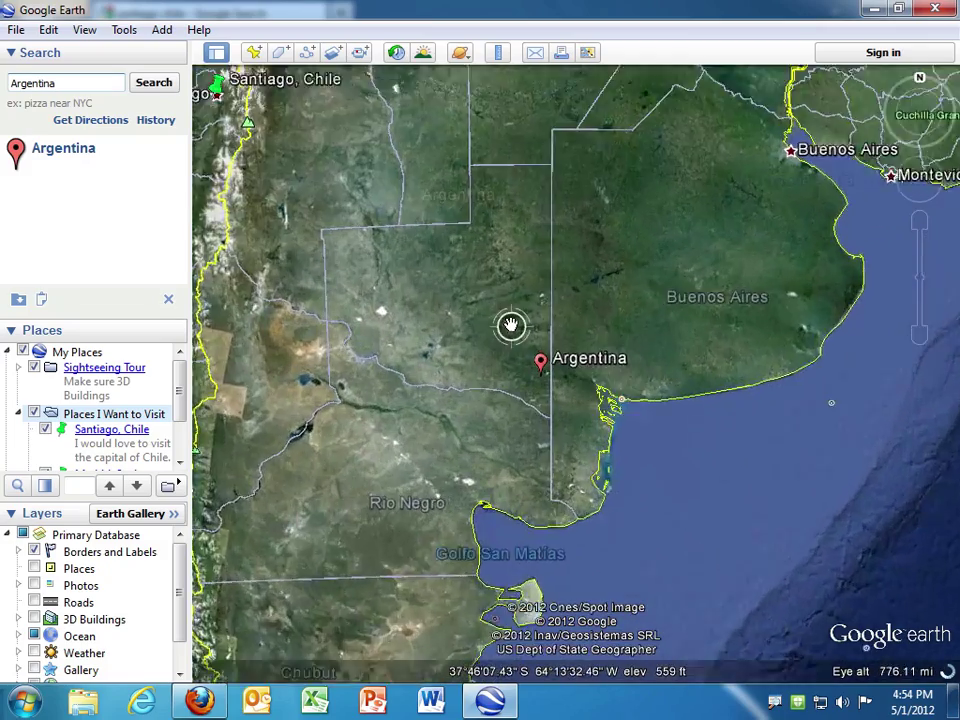
{"action": "scroll", "coordinate": [560, 408], "scroll_direction": "up", "scroll_amount": 4}
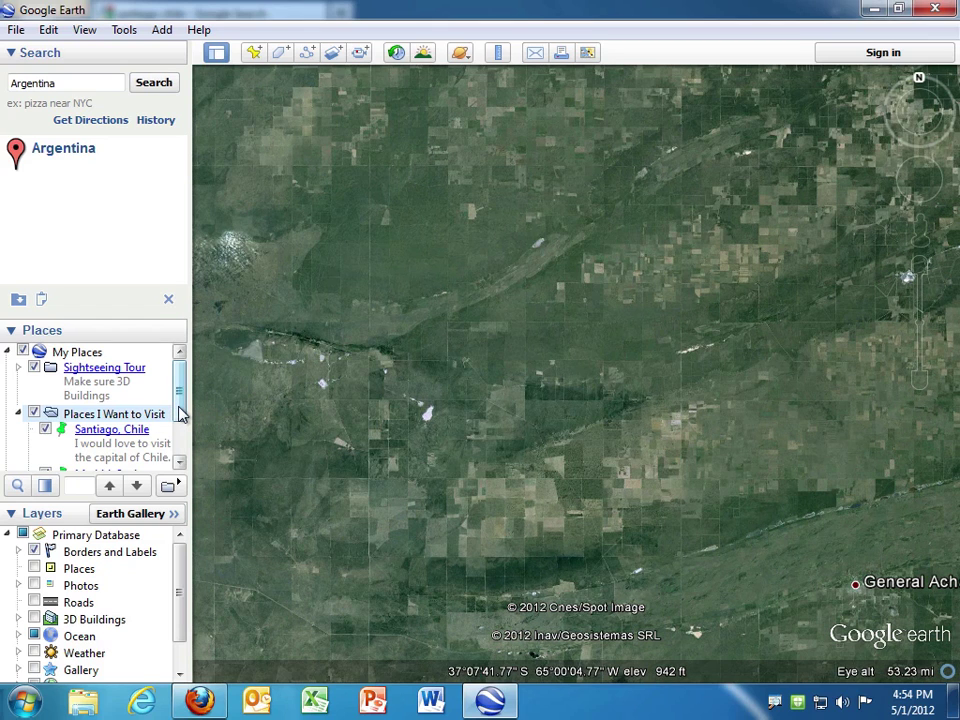
Play Places I Want to Visit as a tour, then open and close the Madrid, Spain balloon.
{"action": "left_click_drag", "start_coordinate": [181, 414], "coordinate": [188, 382]}
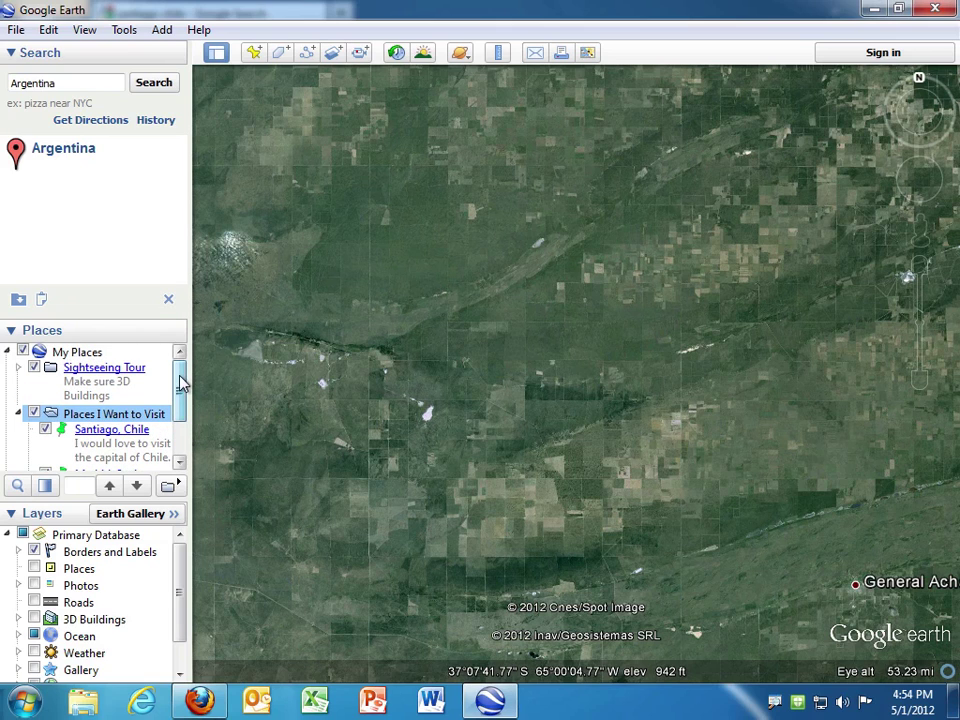
{"action": "left_click_drag", "start_coordinate": [181, 383], "coordinate": [180, 414]}
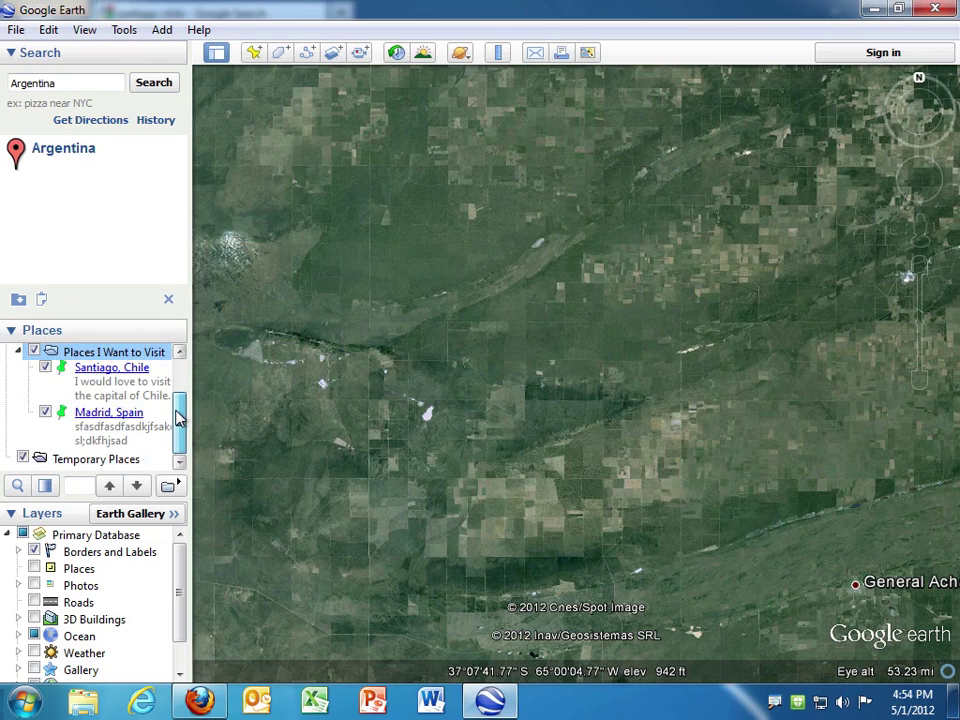
{"action": "left_click", "coordinate": [178, 486]}
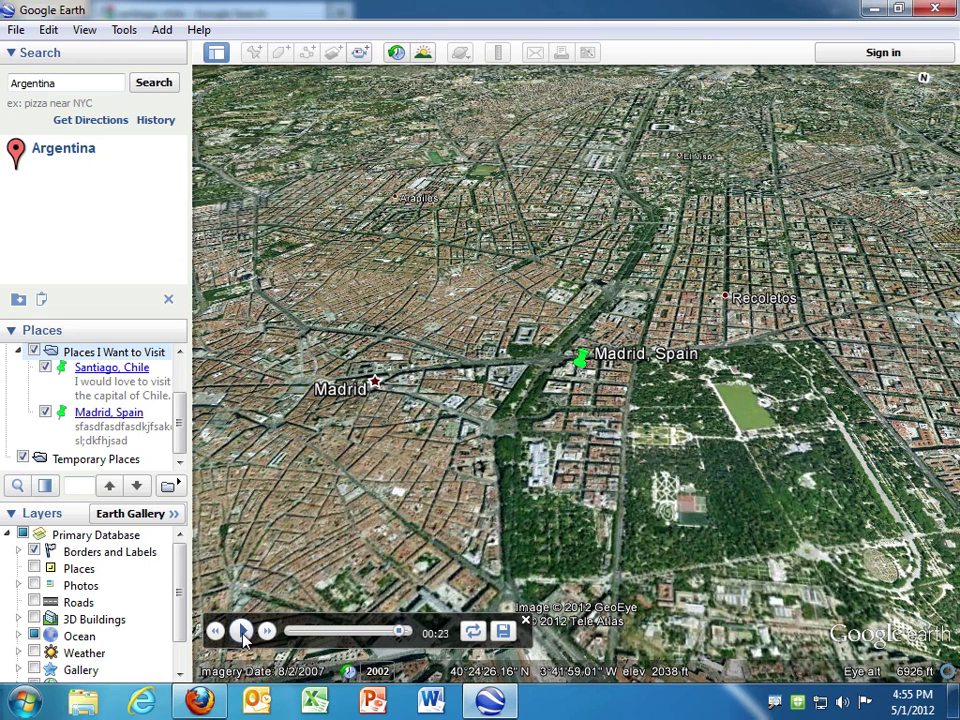
{"action": "left_click", "coordinate": [583, 360]}
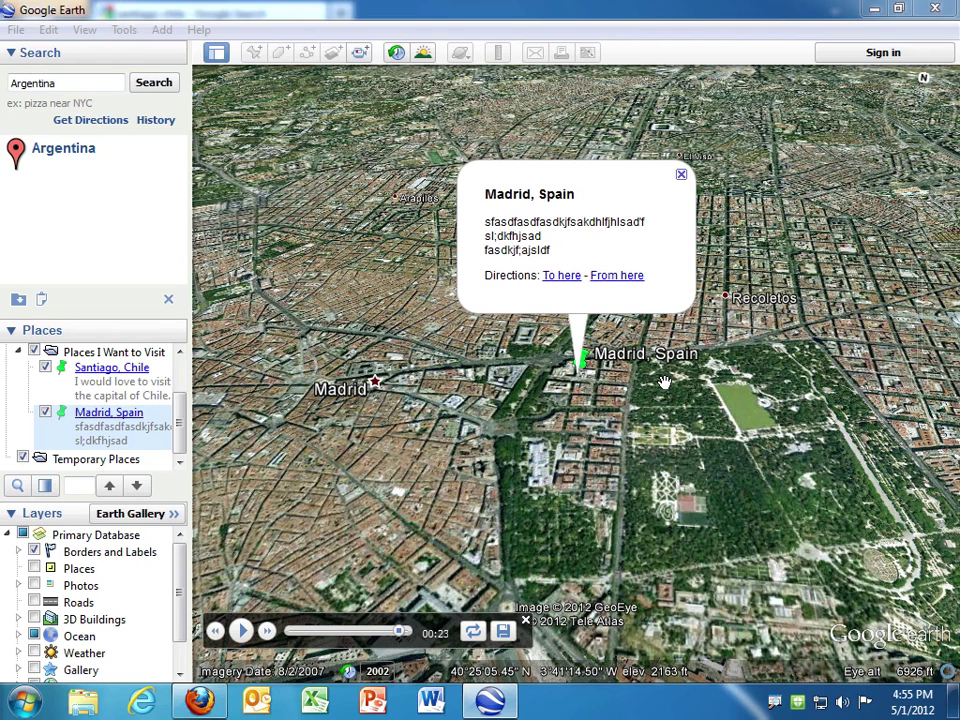
{"action": "left_click", "coordinate": [681, 176]}
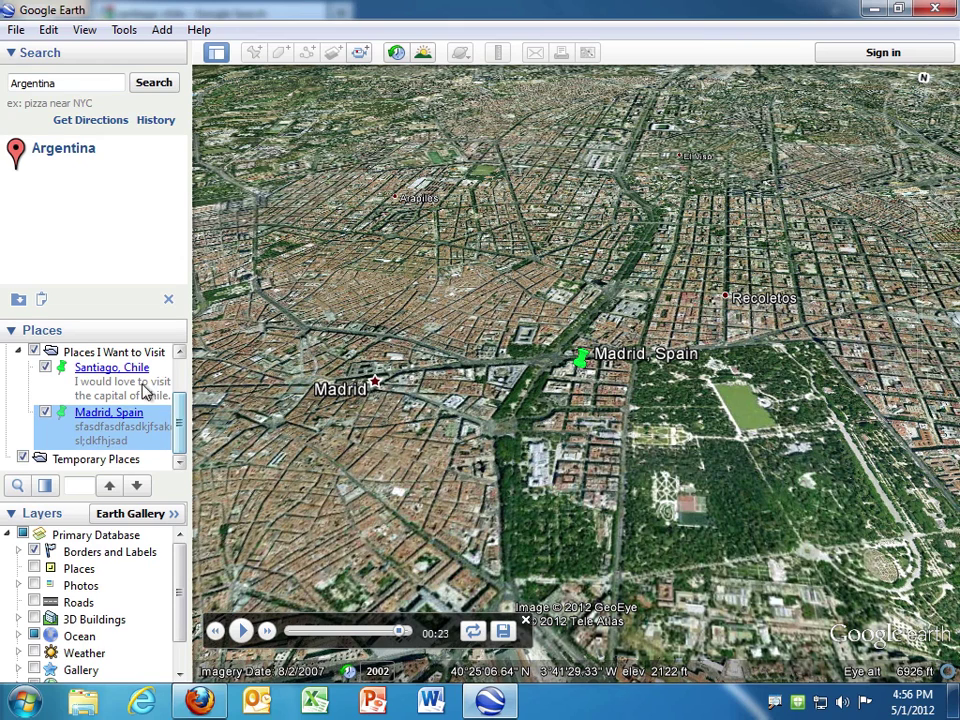
{"action": "left_click", "coordinate": [135, 354]}
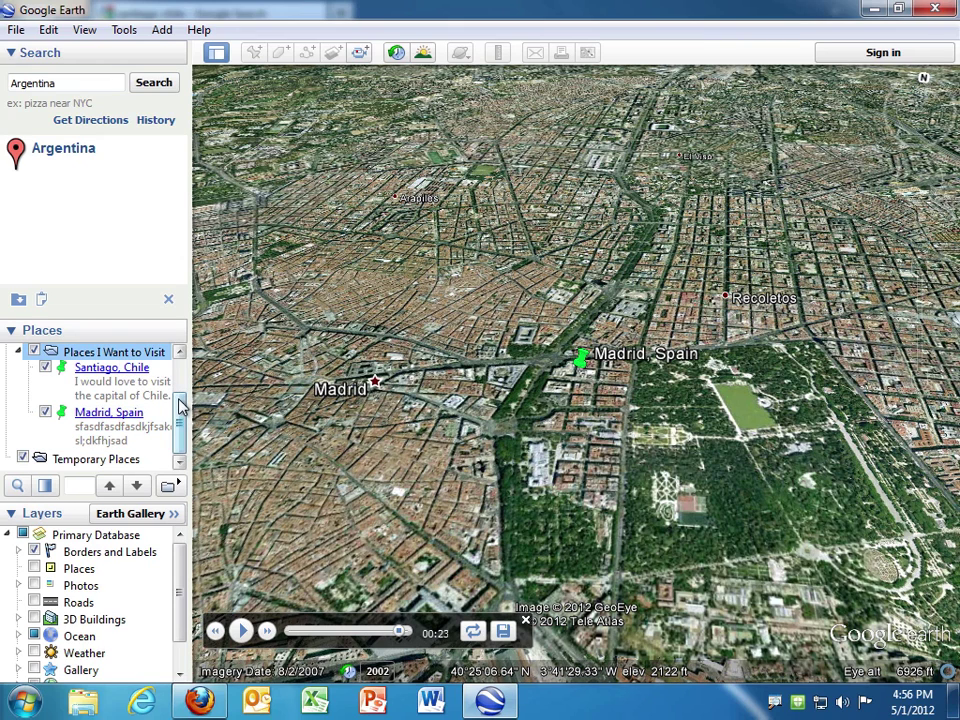
{"action": "scroll", "coordinate": [179, 402], "scroll_direction": "up", "scroll_amount": 2}
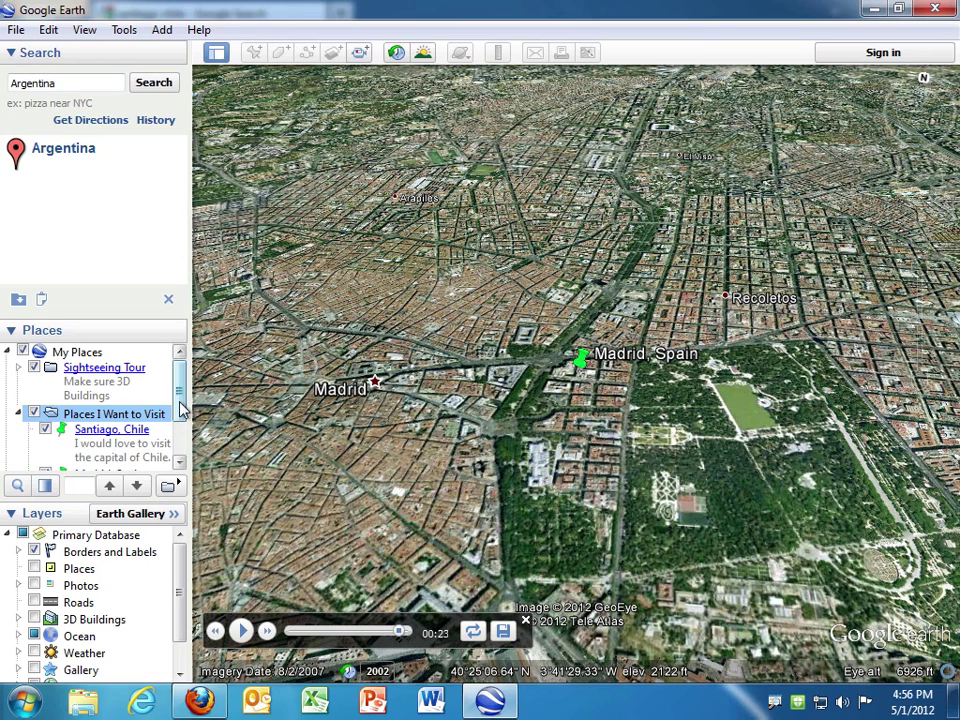
{"action": "scroll", "coordinate": [182, 407], "scroll_direction": "down", "scroll_amount": 3}
{"action": "scroll", "coordinate": [182, 407], "scroll_direction": "up", "scroll_amount": 3}
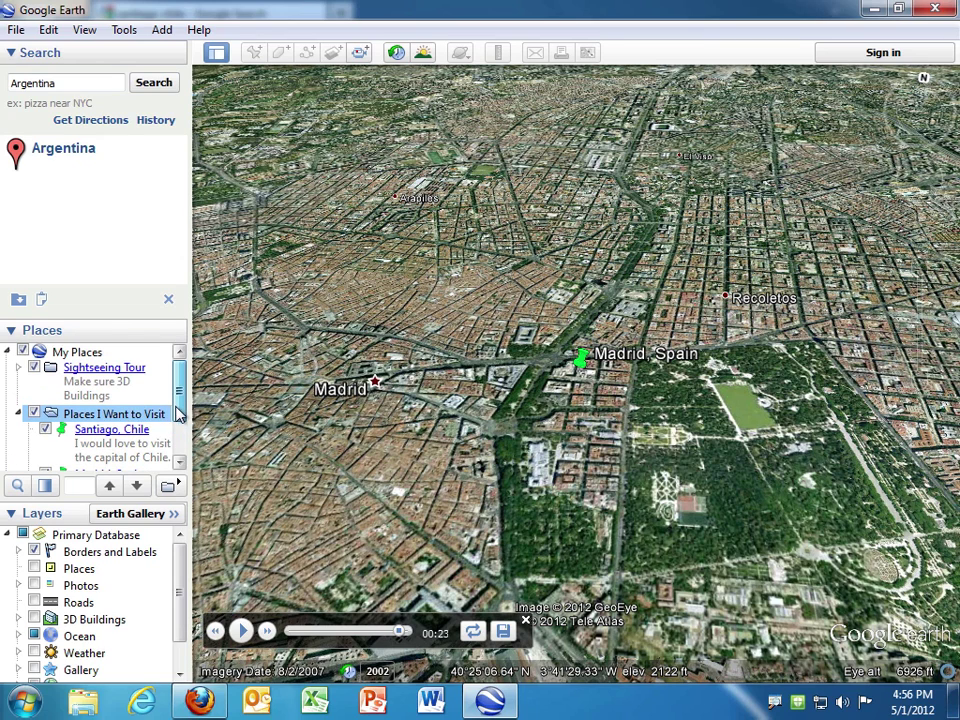
{"action": "scroll", "coordinate": [182, 418], "scroll_direction": "down", "scroll_amount": 1}
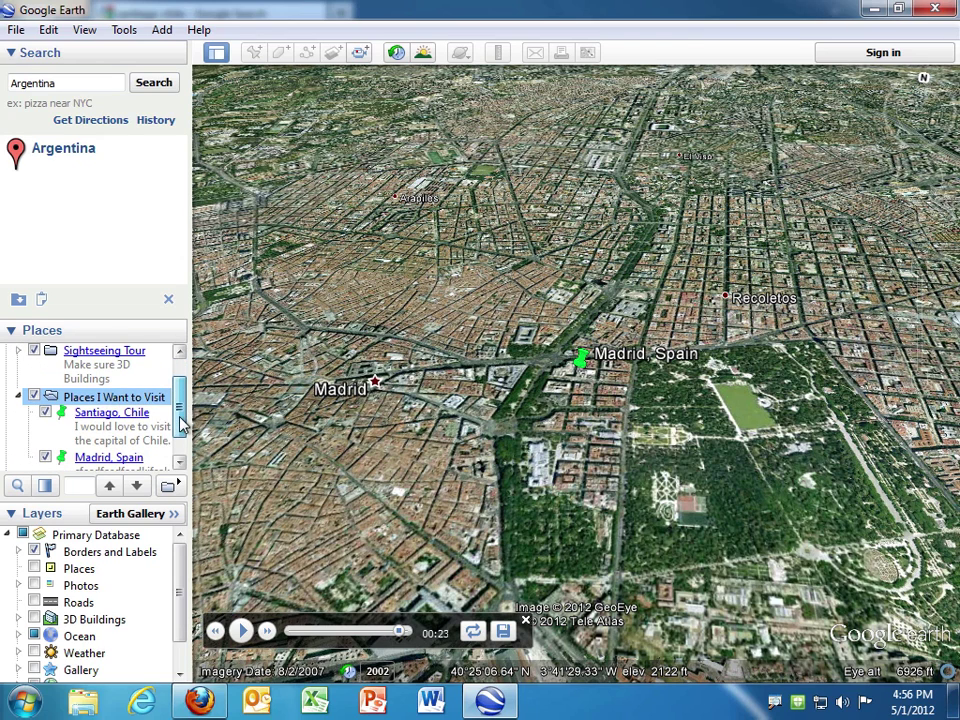
Save the folder to the desktop as Places I Want to Visit.kmz and show the desktop.
{"action": "right_click", "coordinate": [113, 404]}
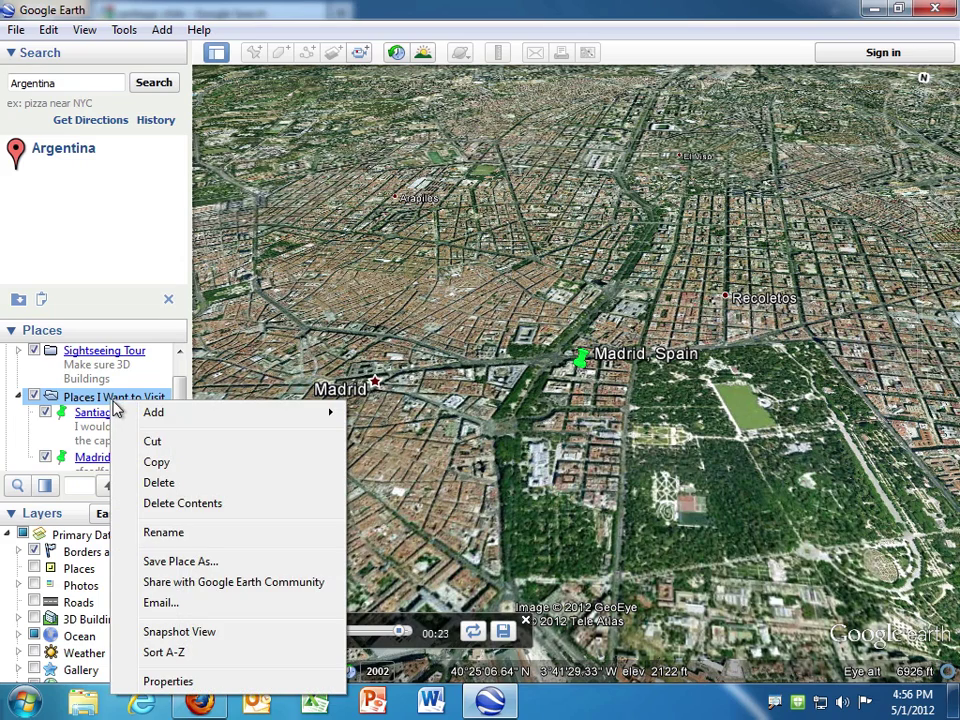
{"action": "left_click", "coordinate": [168, 563]}
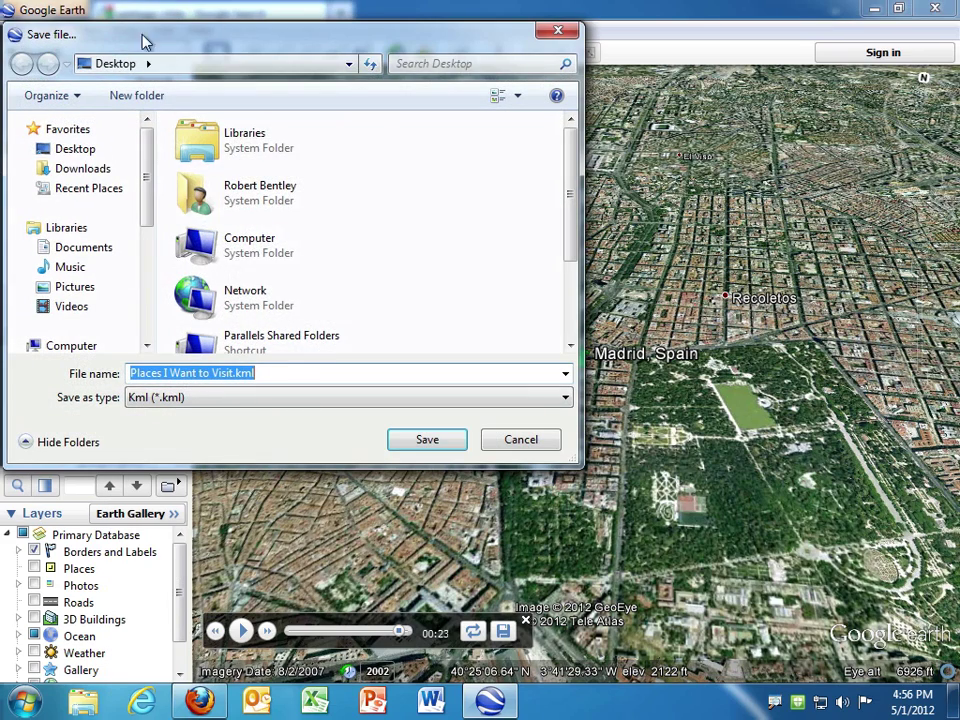
{"action": "left_click", "coordinate": [445, 398]}
{"action": "left_click", "coordinate": [395, 432]}
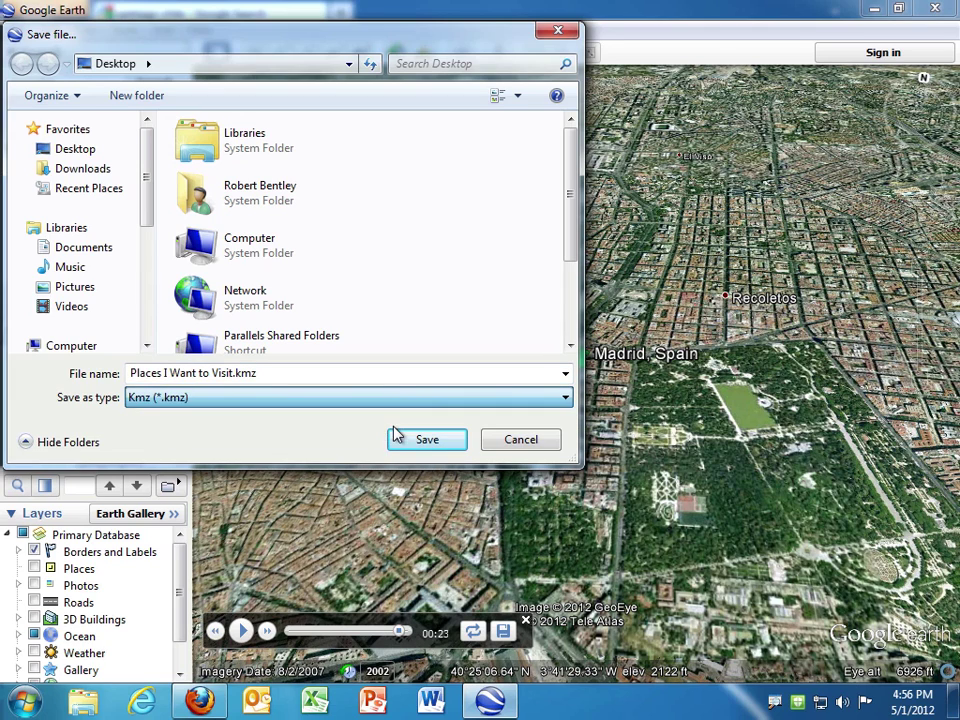
{"action": "left_click", "coordinate": [275, 400]}
{"action": "left_click", "coordinate": [245, 431]}
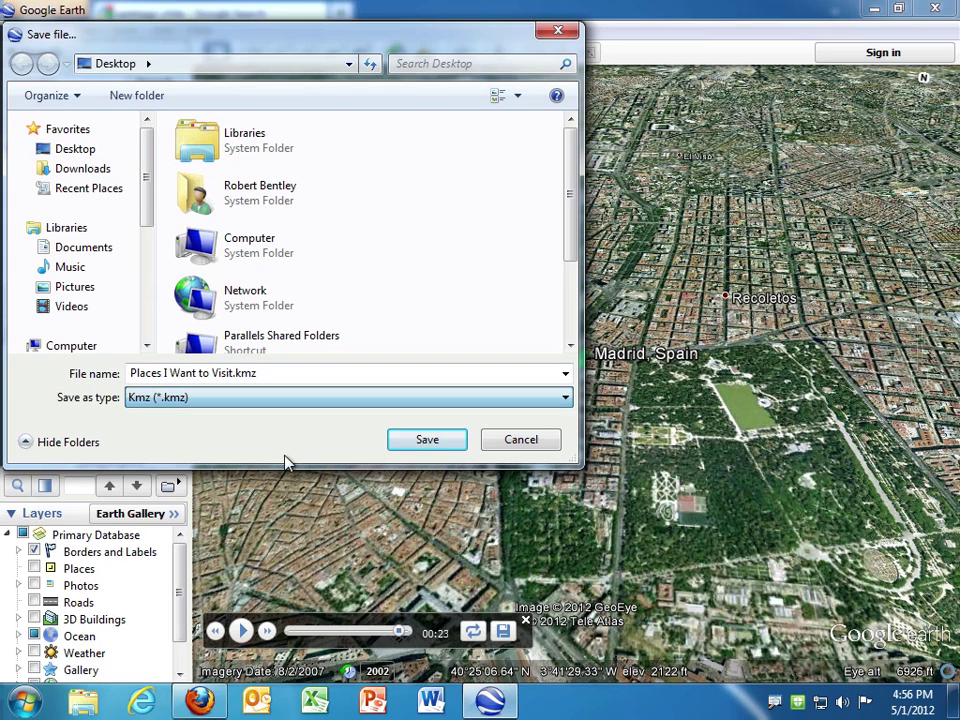
{"action": "left_click", "coordinate": [429, 440]}
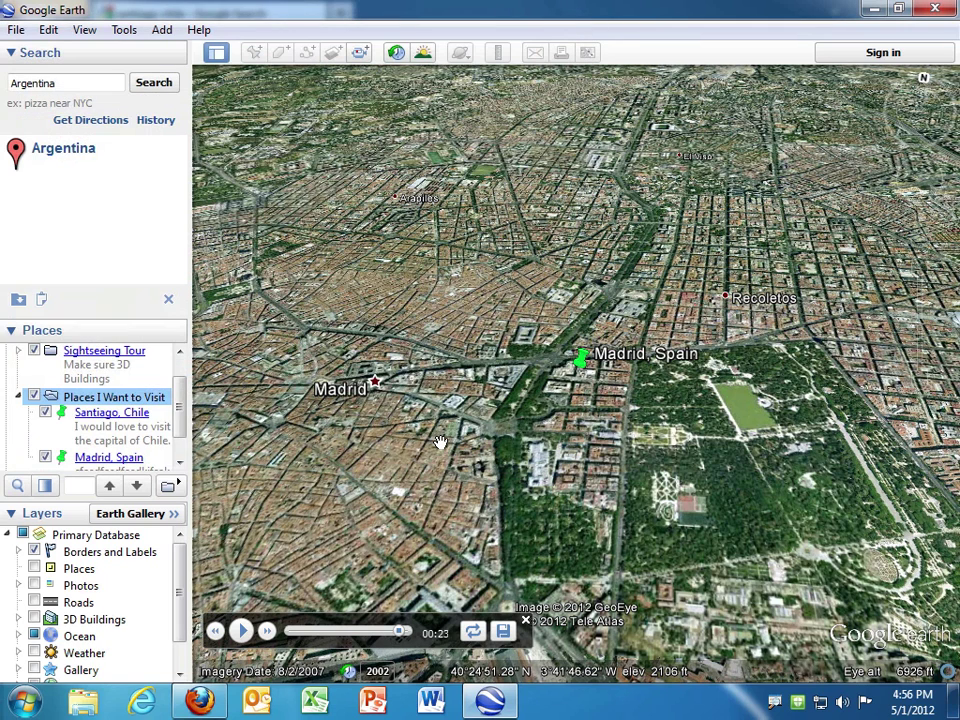
{"action": "left_click", "coordinate": [953, 705]}
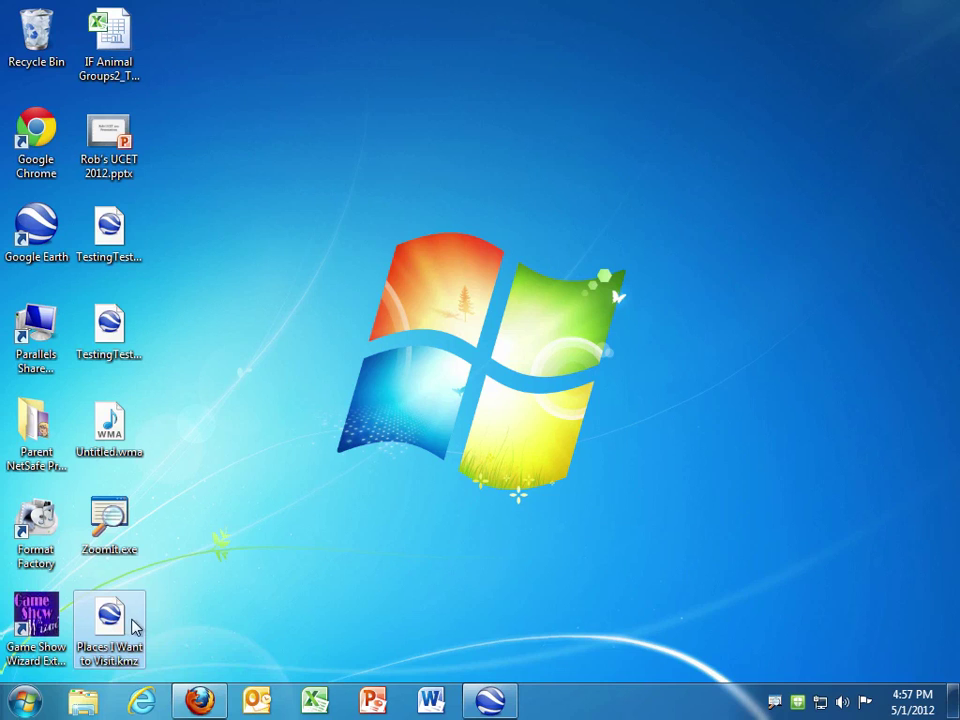
Restore the Google Earth window from the taskbar.
{"action": "left_click", "coordinate": [490, 699]}
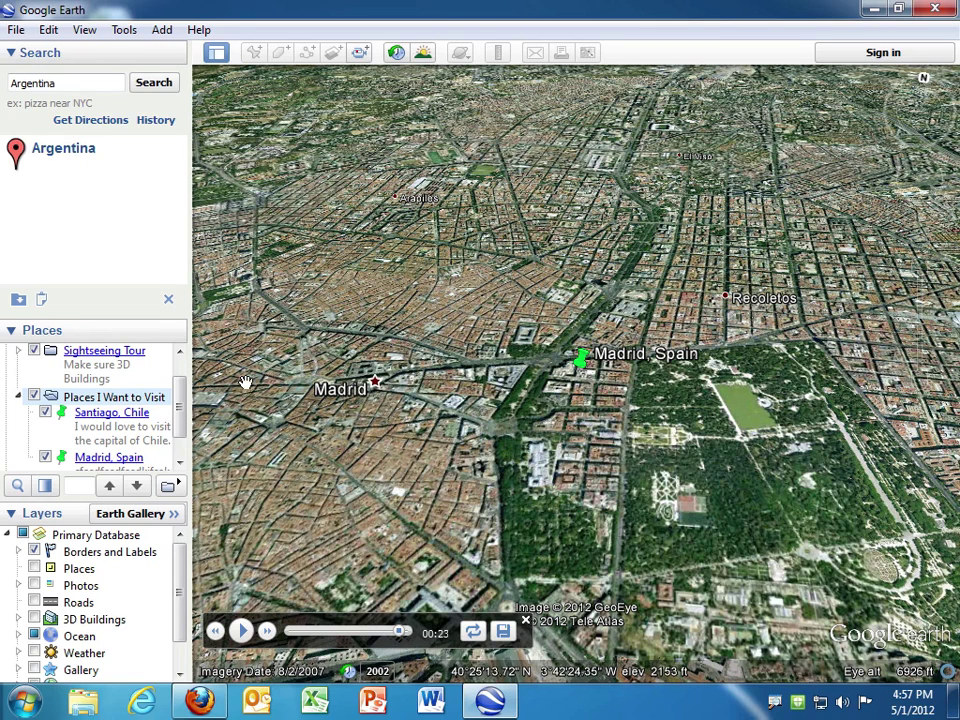
Close the tour player, select My Places, and open the tour recorder.
{"action": "left_click", "coordinate": [524, 625]}
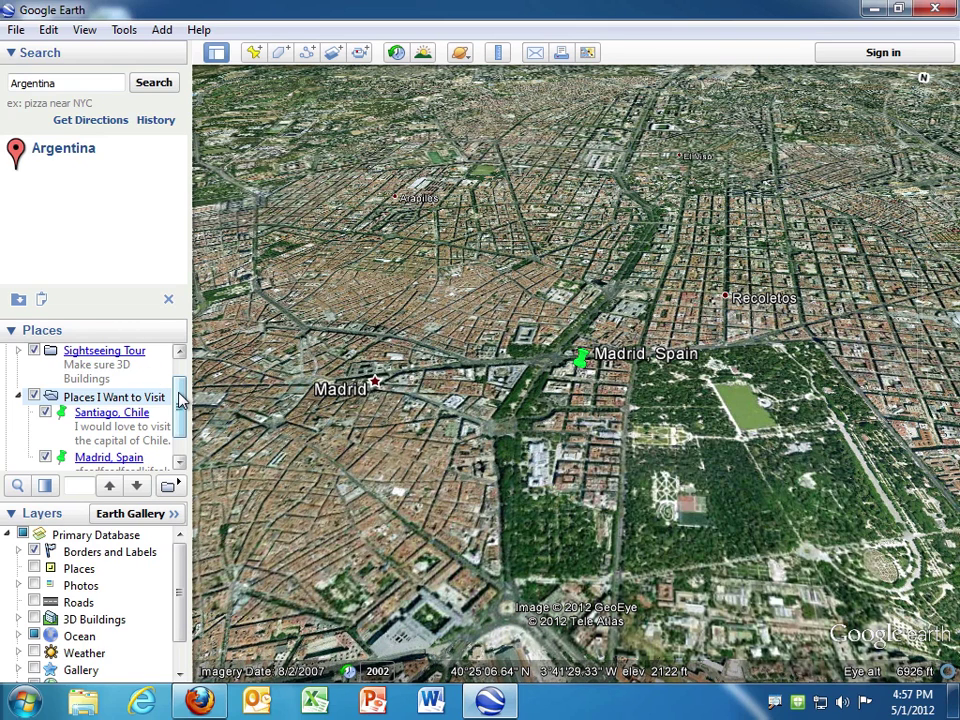
{"action": "left_click_drag", "start_coordinate": [180, 396], "coordinate": [180, 349]}
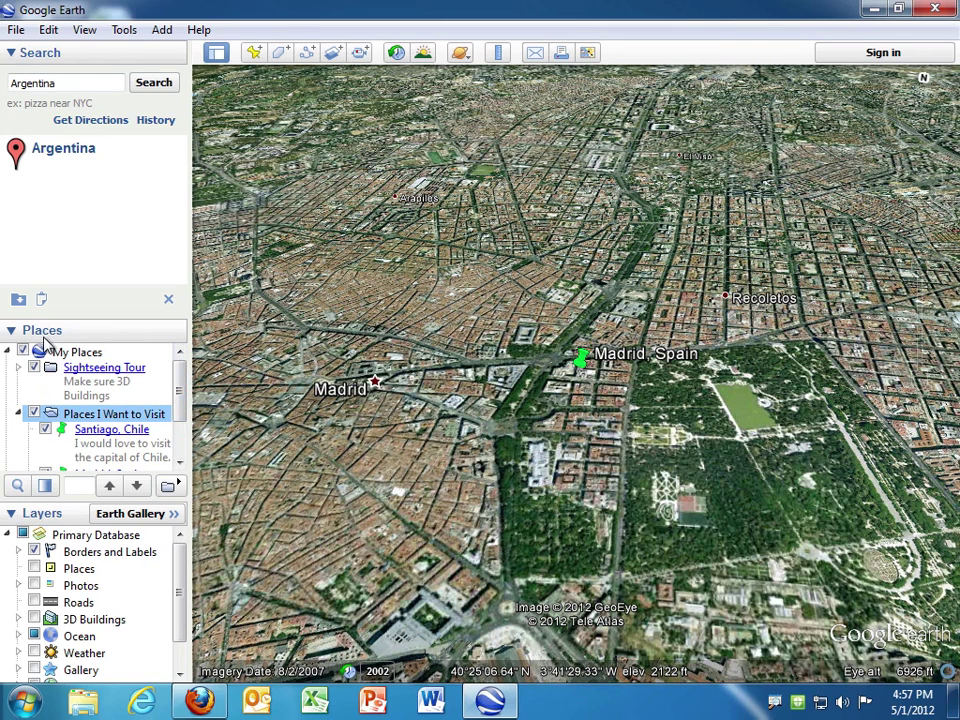
{"action": "left_click", "coordinate": [80, 356]}
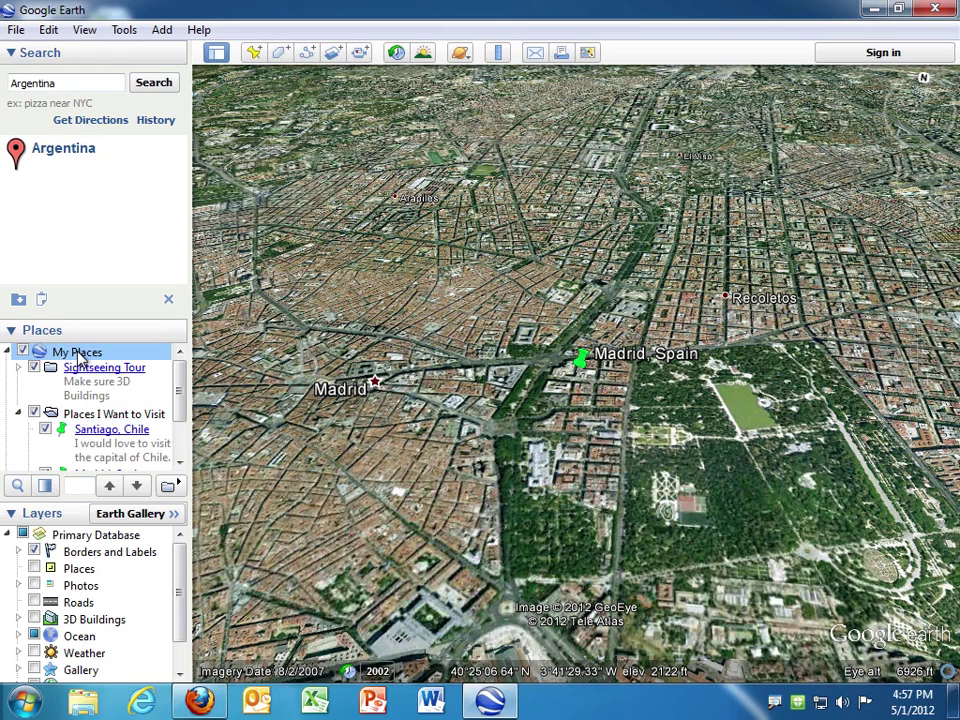
{"action": "left_click", "coordinate": [360, 54]}
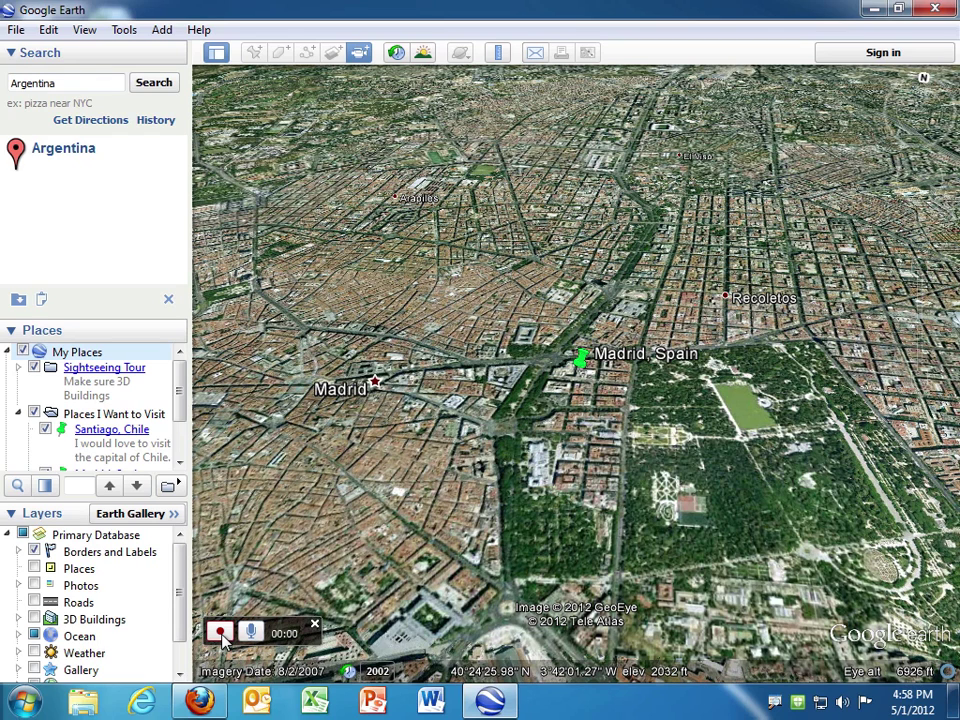
Start recording and move the view from Madrid over the Bay of Biscay toward France.
{"action": "left_click", "coordinate": [221, 634]}
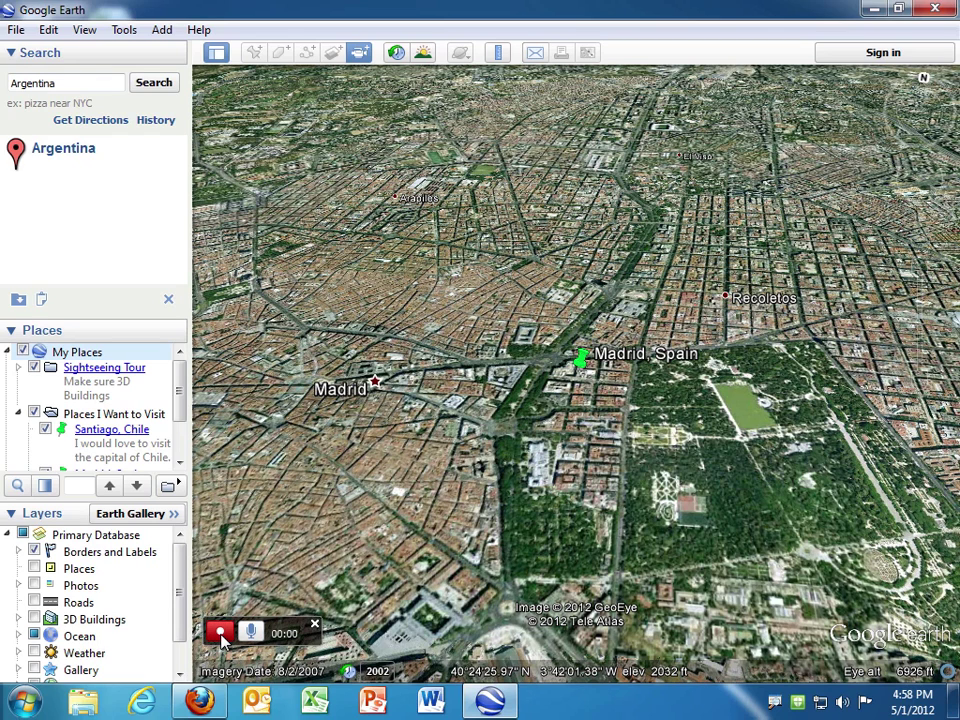
{"action": "scroll", "coordinate": [510, 510], "scroll_direction": "up", "scroll_amount": 3}
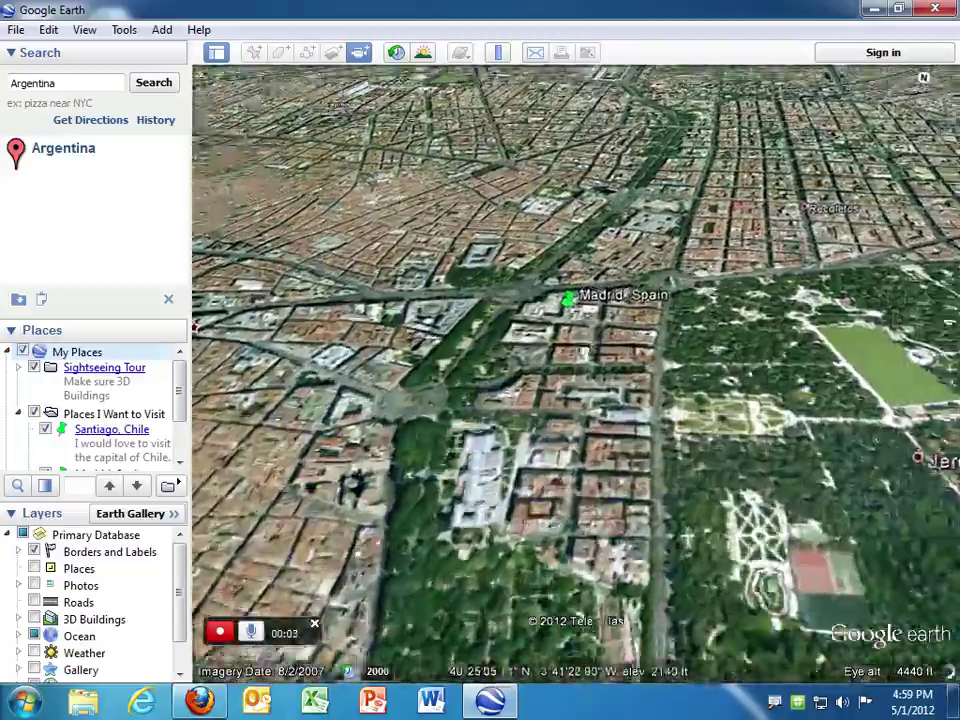
{"action": "left_click_drag", "start_coordinate": [786, 250], "coordinate": [786, 306]}
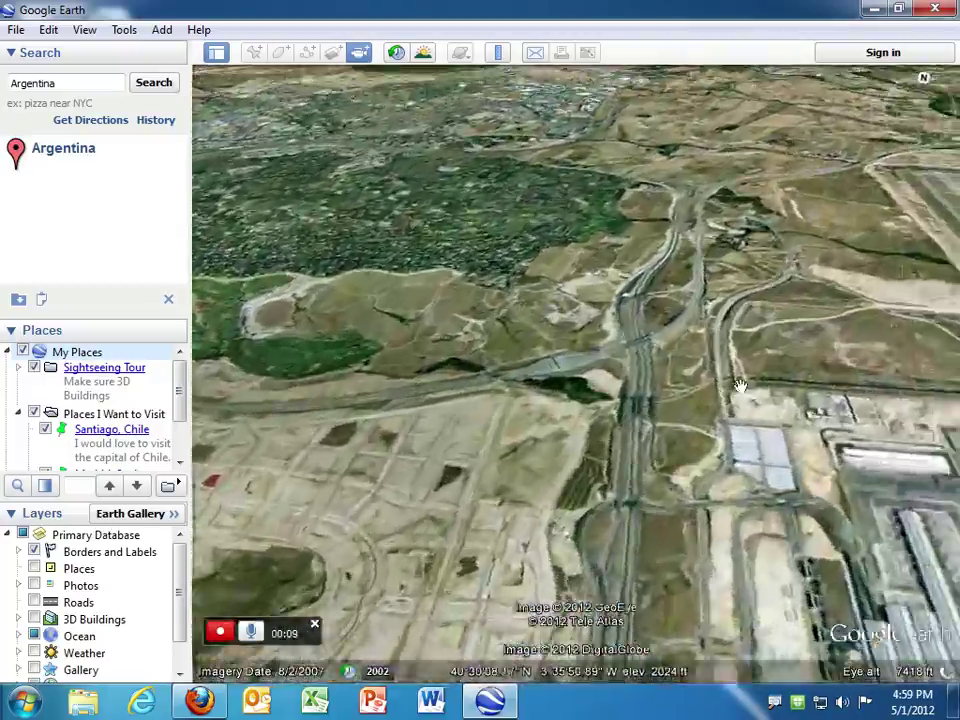
{"action": "scroll", "coordinate": [735, 300], "scroll_direction": "down", "scroll_amount": 5}
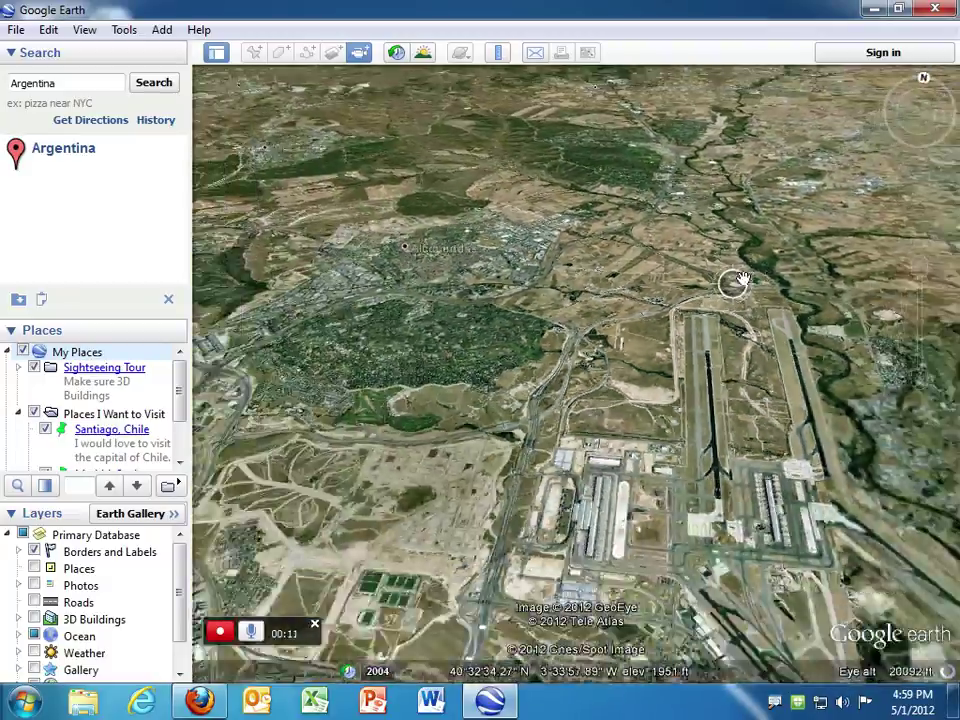
{"action": "scroll", "coordinate": [748, 340], "scroll_direction": "down", "scroll_amount": 3}
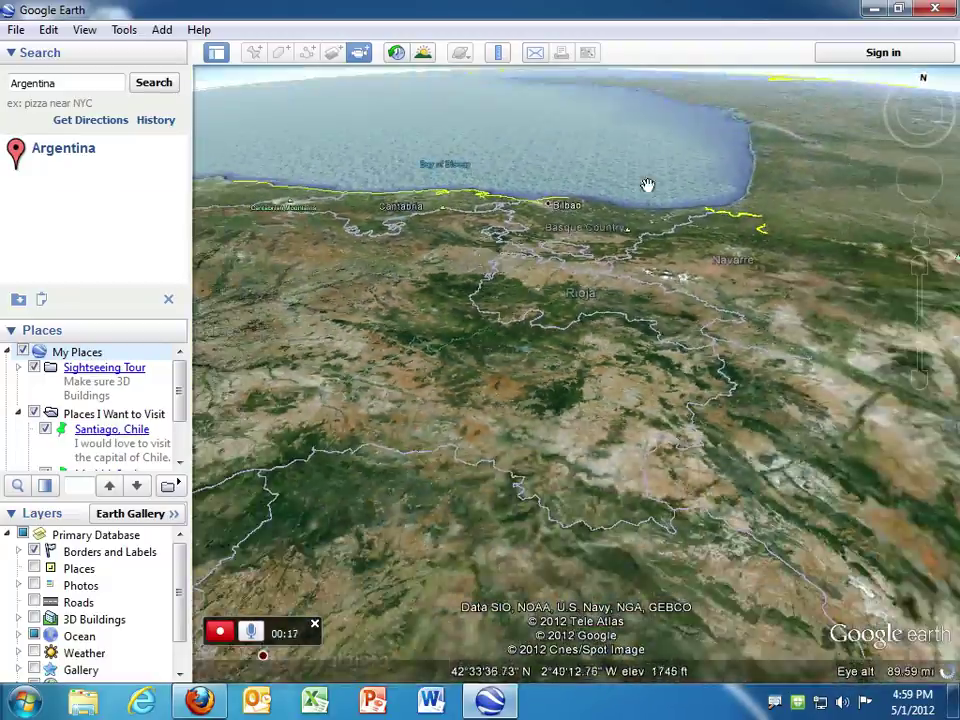
{"action": "left_click_drag", "start_coordinate": [647, 184], "coordinate": [724, 454]}
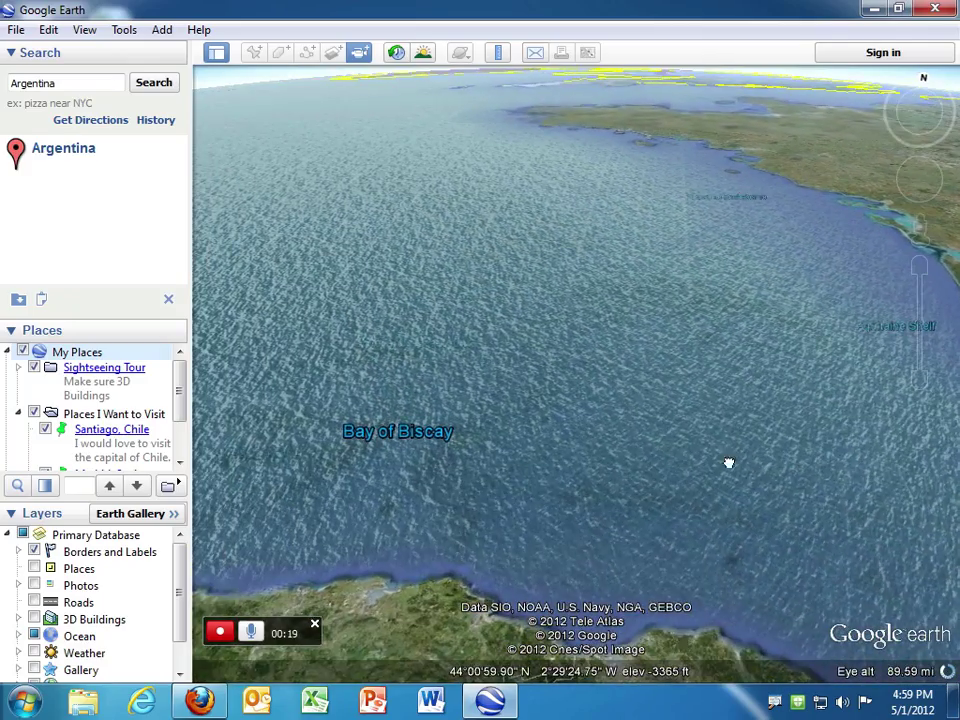
{"action": "scroll", "coordinate": [400, 446], "scroll_direction": "down", "scroll_amount": 2}
{"action": "scroll", "coordinate": [408, 443], "scroll_direction": "up", "scroll_amount": 2}
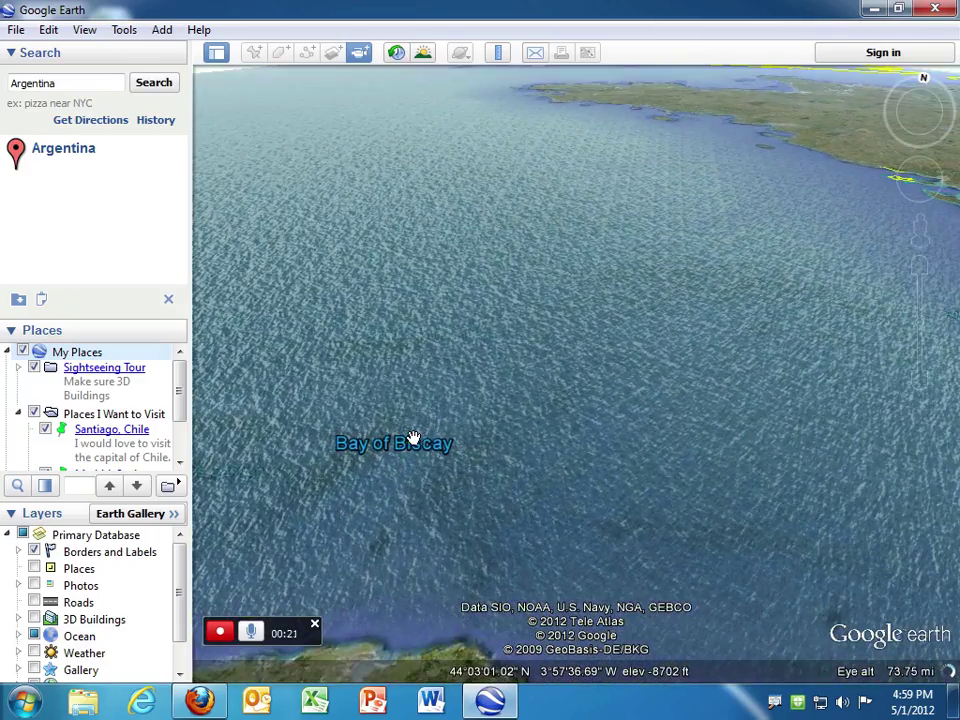
{"action": "left_click_drag", "start_coordinate": [572, 414], "coordinate": [260, 413]}
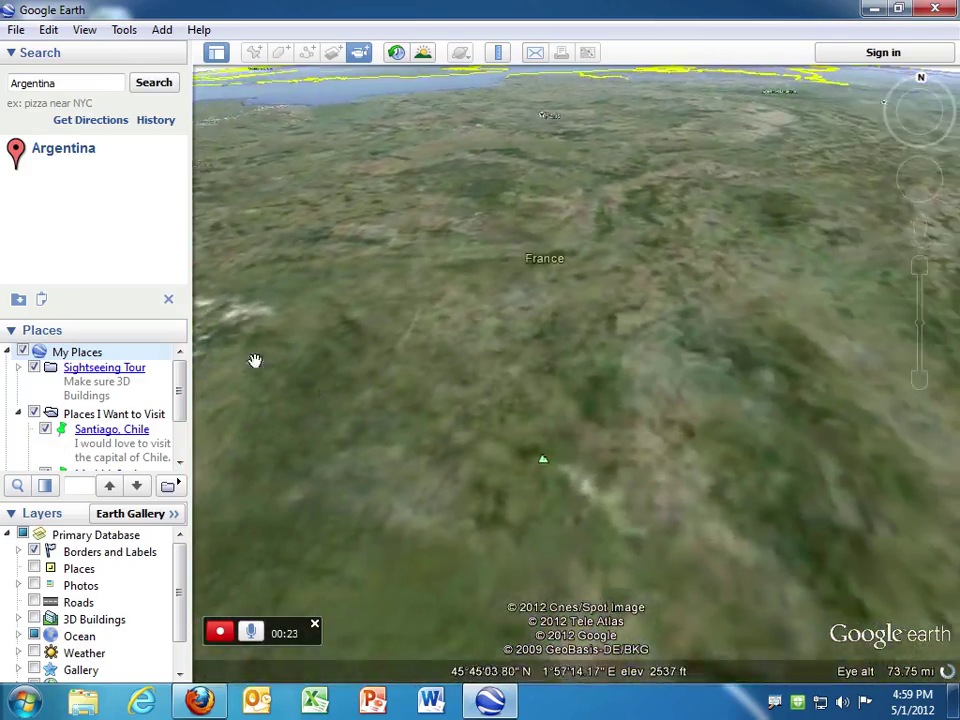
Fly to Mexico City via search, then stop recording and play back the tour.
{"action": "left_click", "coordinate": [50, 83]}
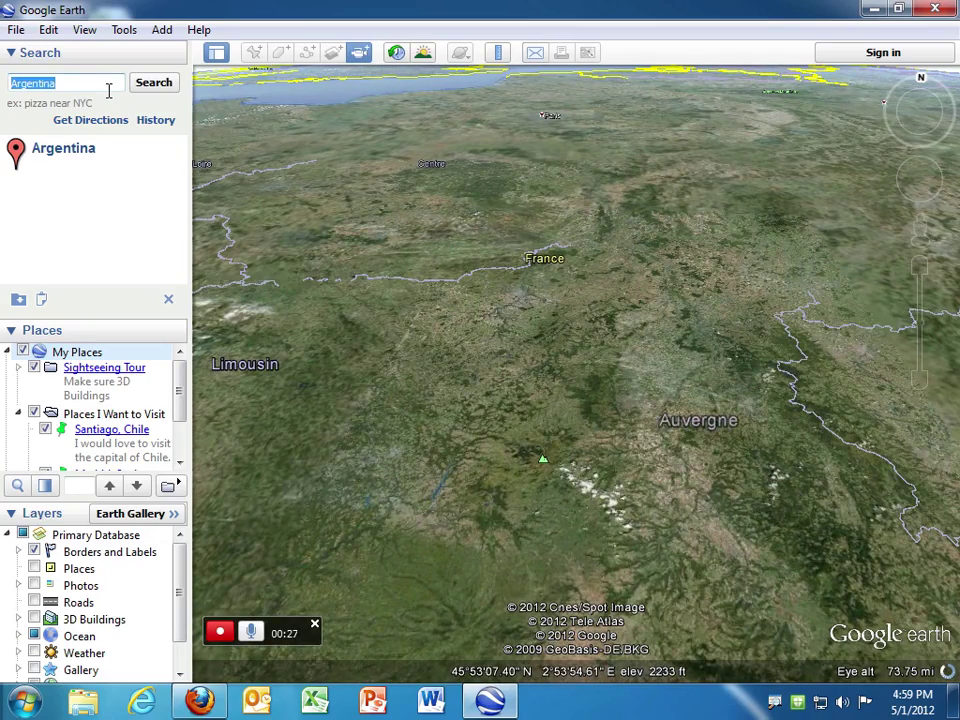
{"action": "type", "text": "Mexico City, mexico"}
{"action": "key", "text": "Return"}
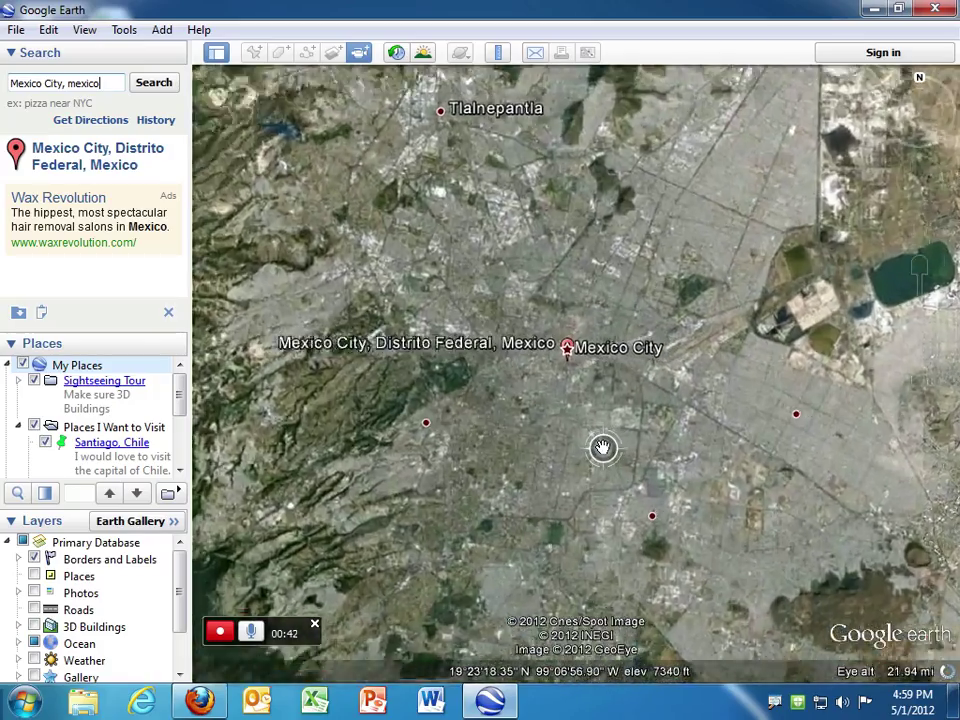
{"action": "scroll", "coordinate": [602, 447], "scroll_direction": "up", "scroll_amount": 5}
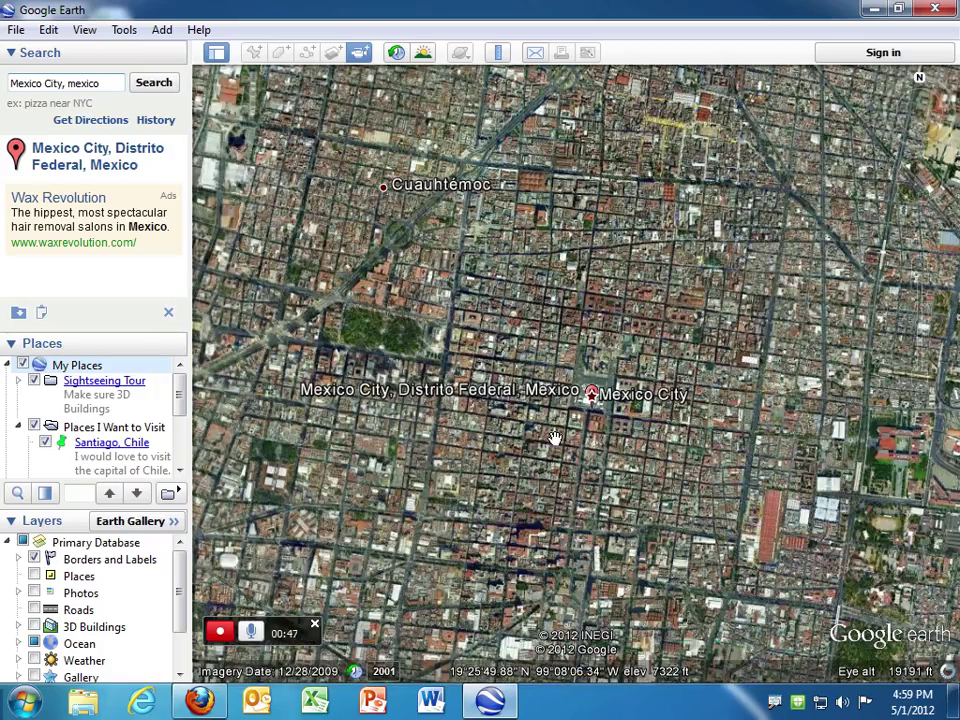
{"action": "left_click", "coordinate": [168, 492]}
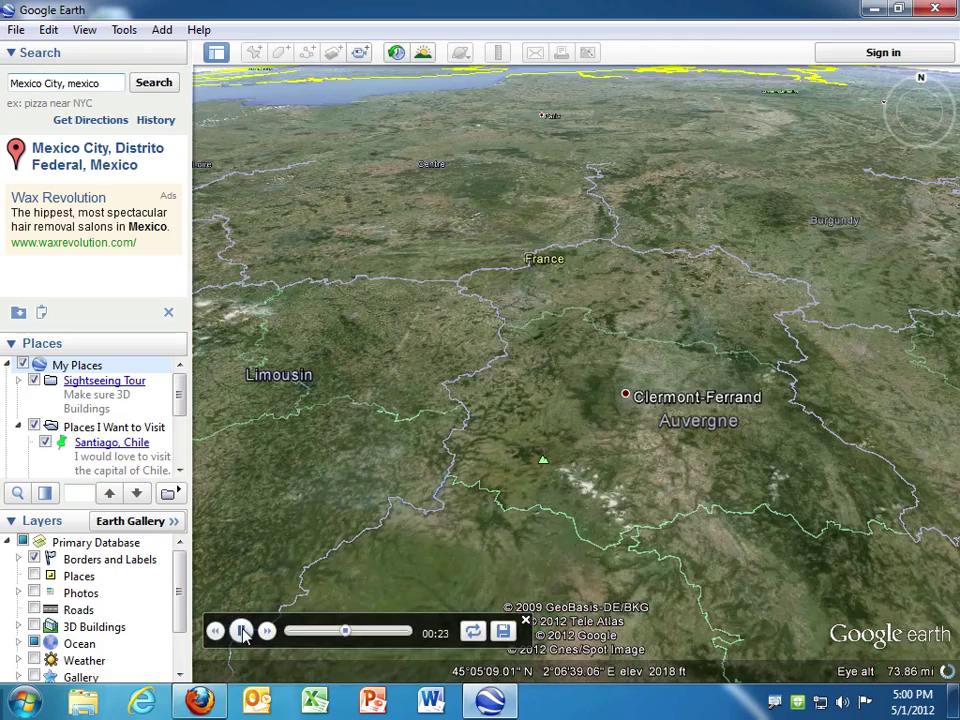
Pause the recorded tour and save it to Places as 'A Recorded Tour'.
{"action": "left_click", "coordinate": [242, 631]}
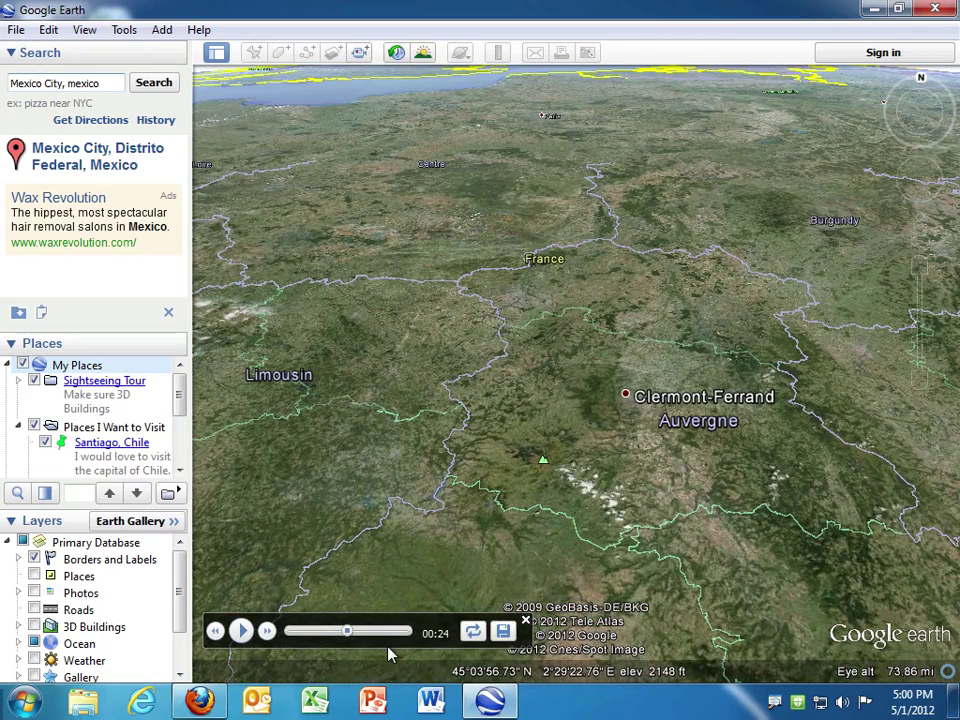
{"action": "left_click", "coordinate": [504, 633]}
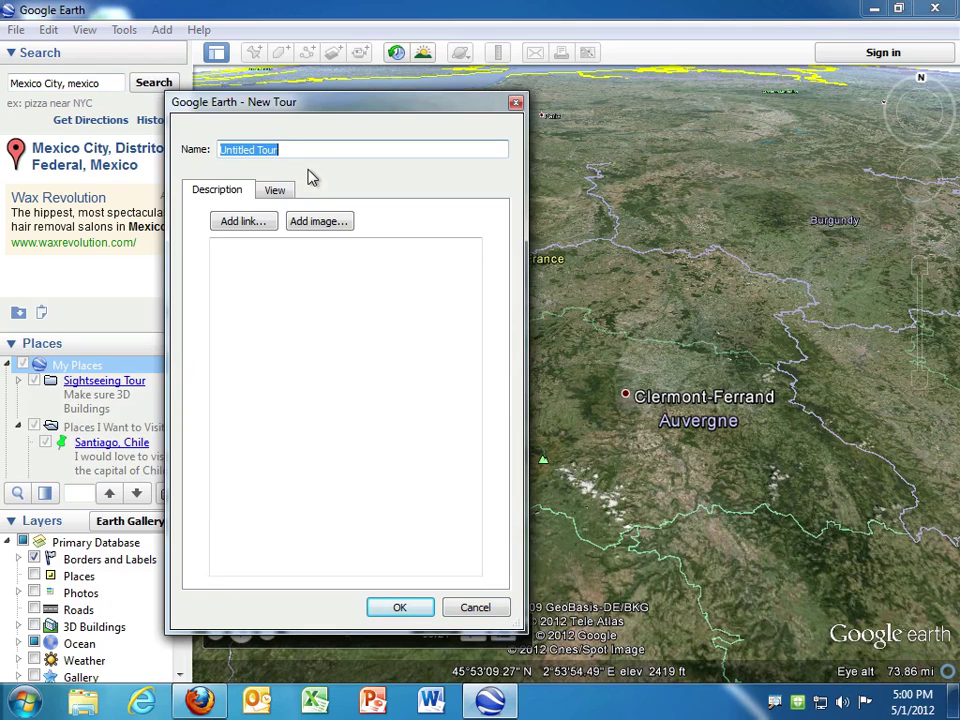
{"action": "type", "text": "A Recorded Tour"}
{"action": "left_click", "coordinate": [320, 268]}
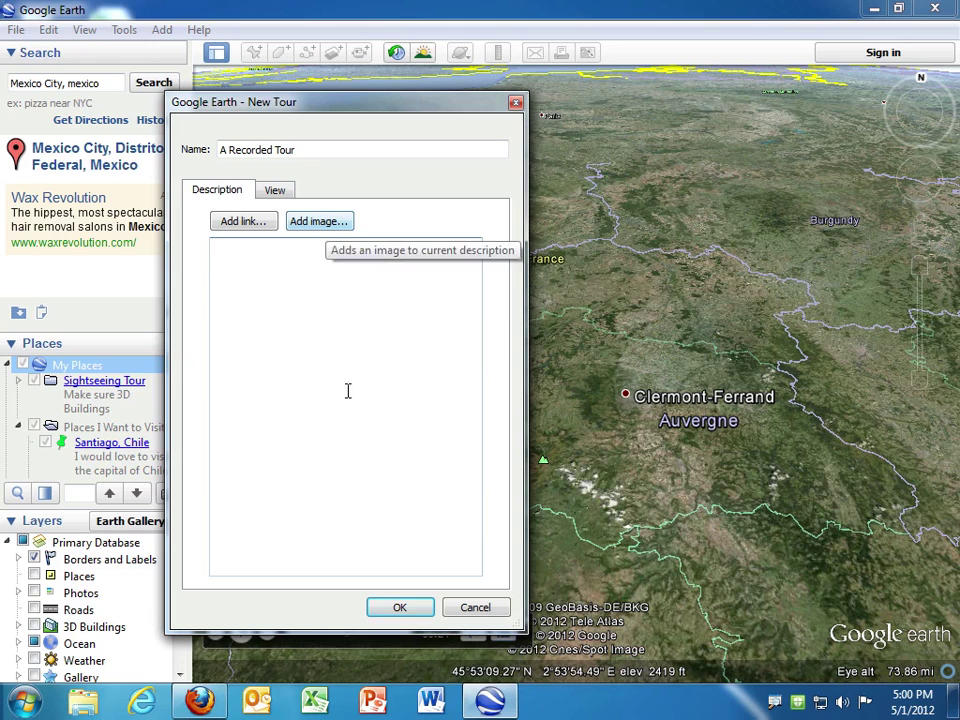
{"action": "left_click", "coordinate": [399, 607]}
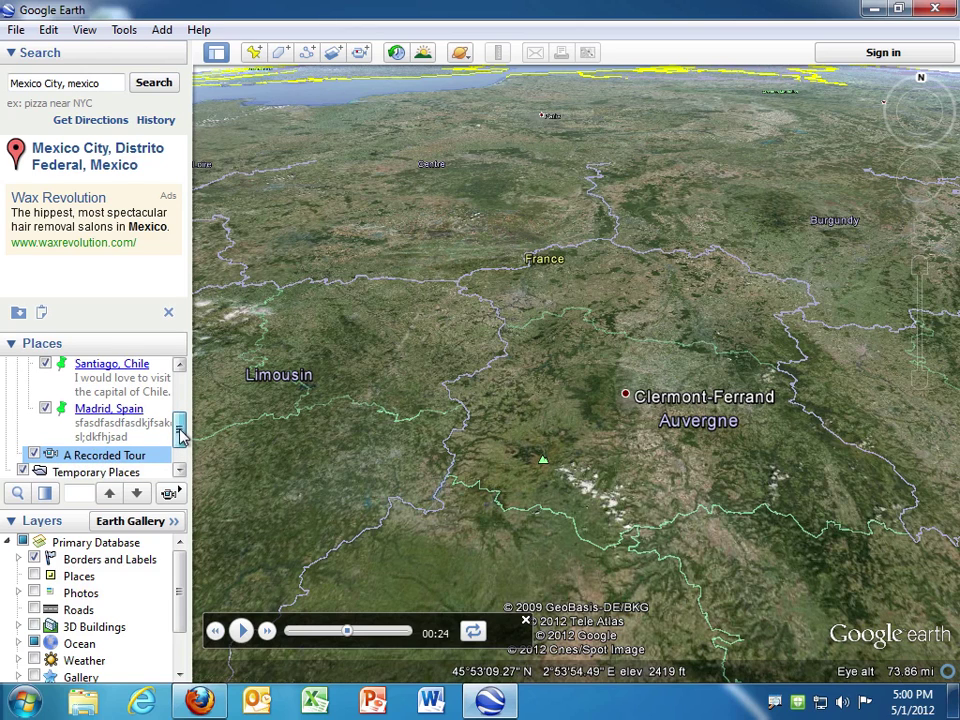
Scroll the Places panel down to reveal the 'A Recorded Tour' entry.
{"action": "mouse_move", "coordinate": [180, 432]}
{"action": "left_mouse_down"}
{"action": "mouse_move", "coordinate": [178, 379]}
{"action": "mouse_move", "coordinate": [179, 448]}
{"action": "left_mouse_up"}
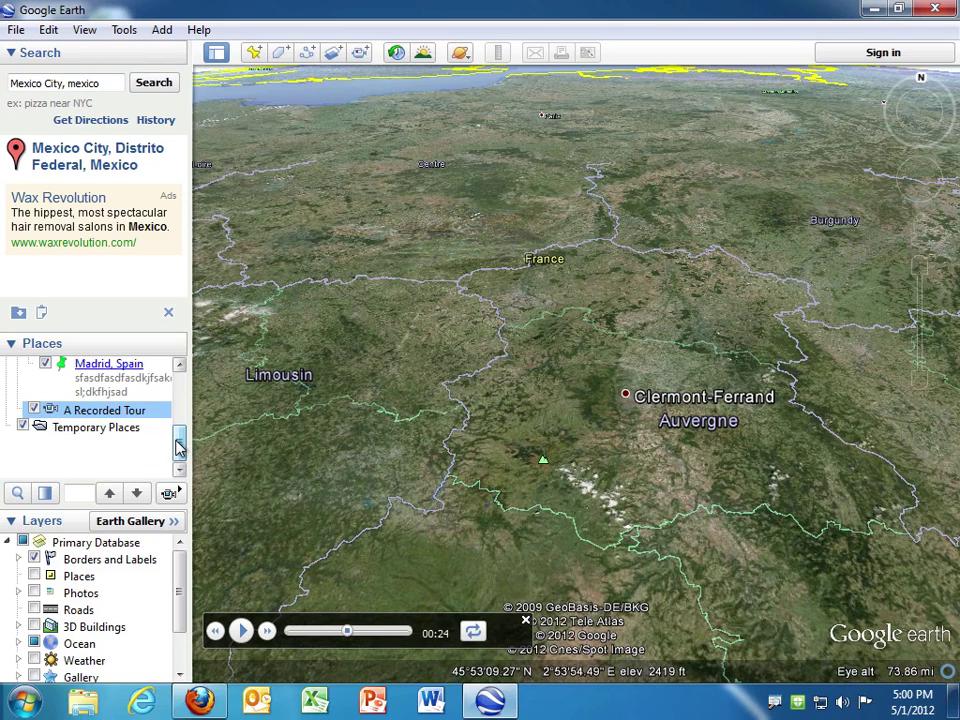
Save 'A Recorded Tour' to the Desktop as A Recorded Tour.kmz.
{"action": "right_click", "coordinate": [117, 412]}
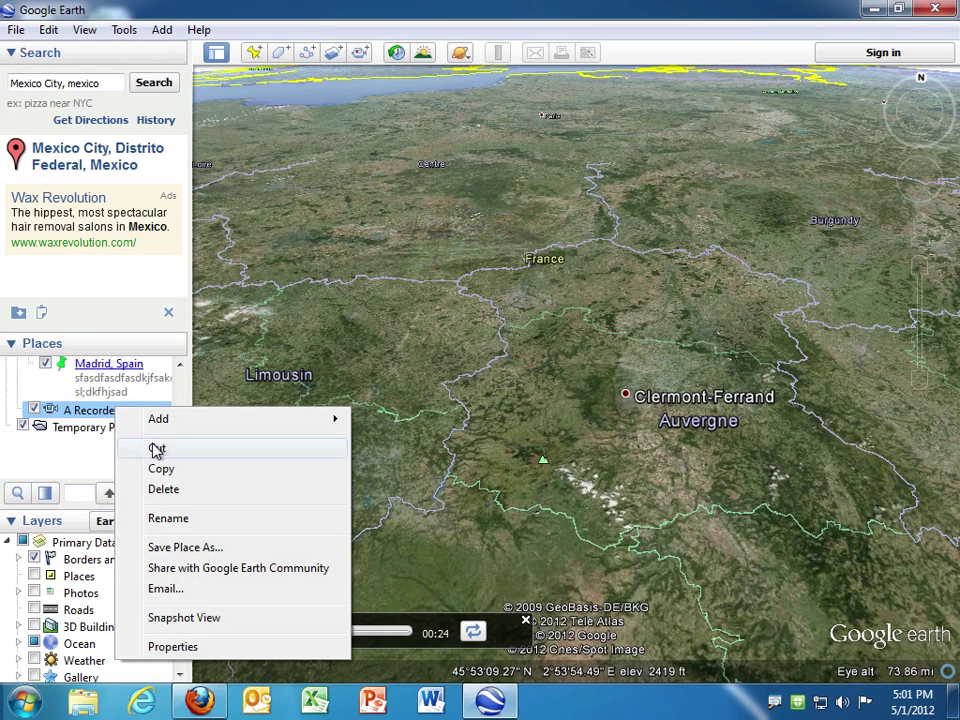
{"action": "left_click", "coordinate": [186, 548]}
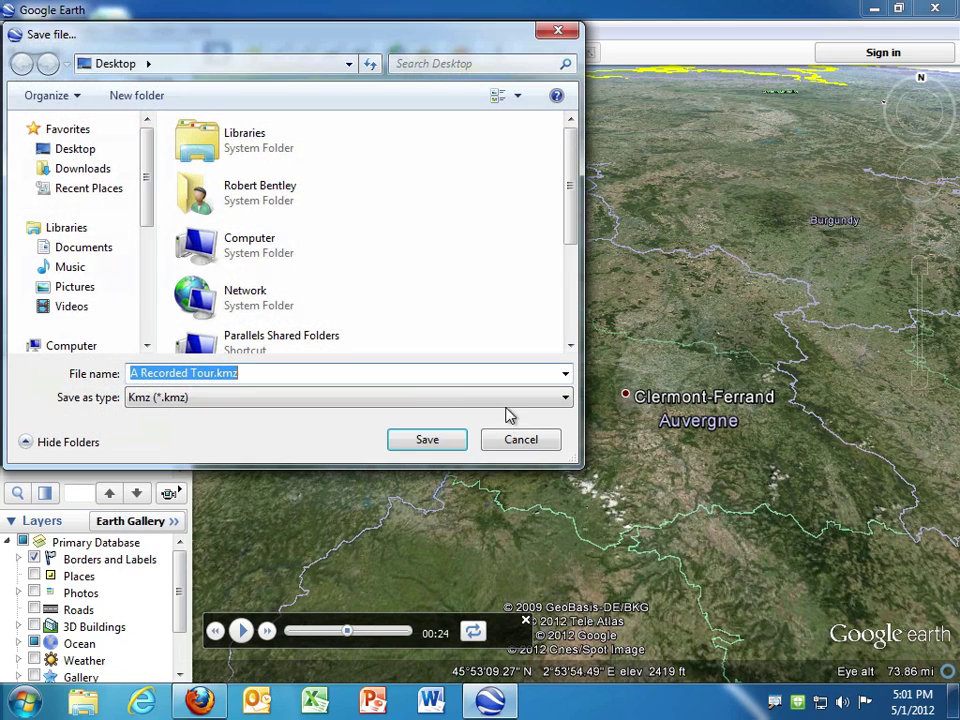
{"action": "left_click", "coordinate": [429, 442]}
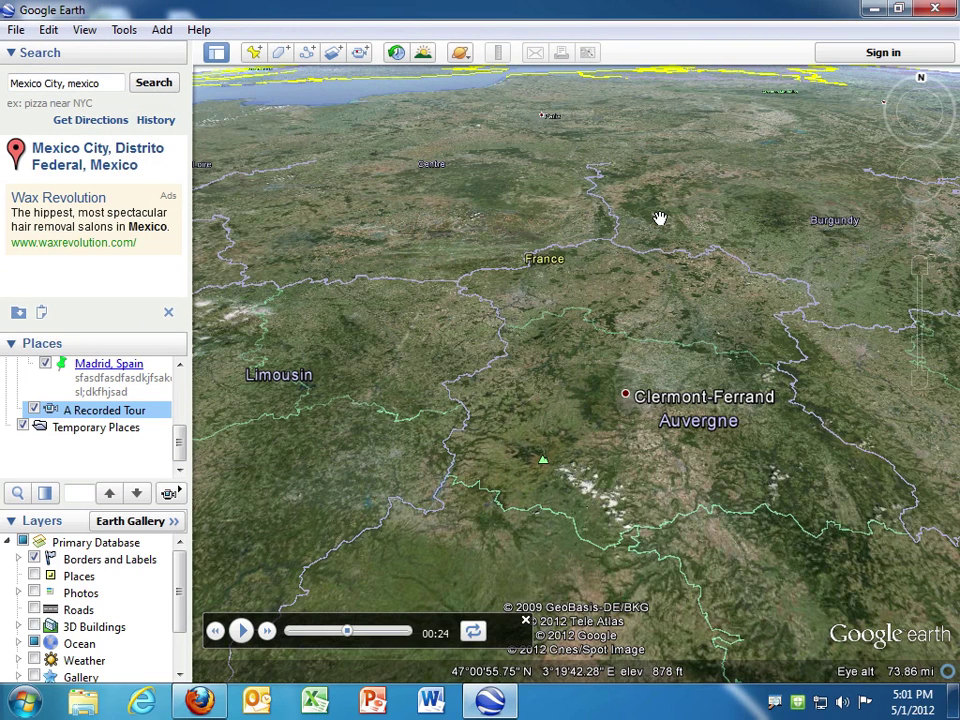